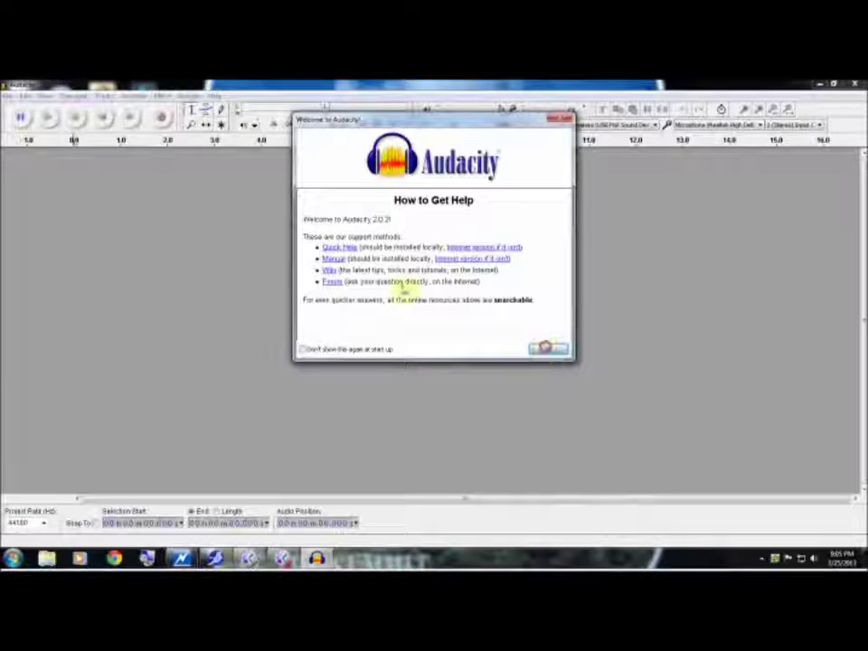
# Close the welcome message, record a first stereo voice track about 25 seconds long, and play it back.
pyautogui.press('Return')
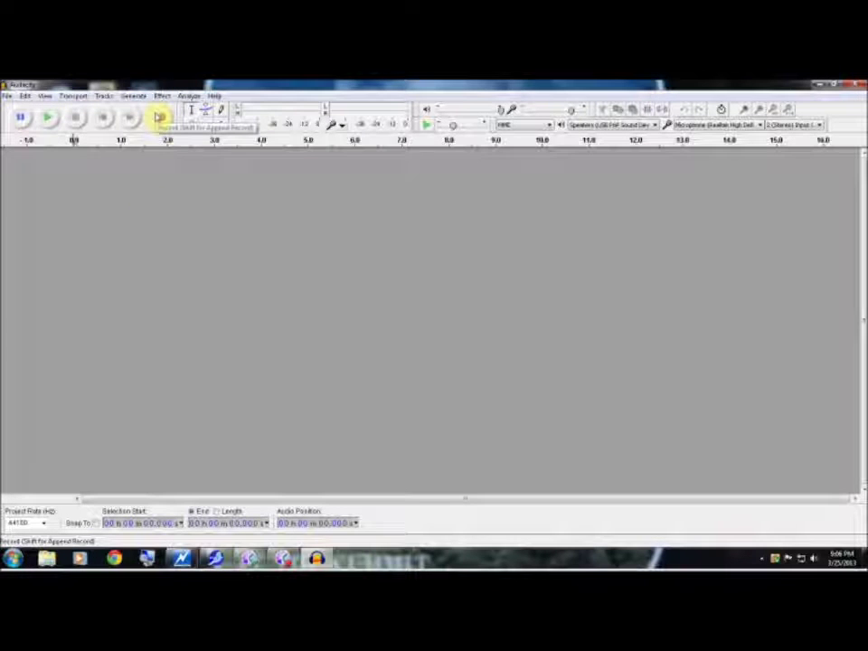
pyautogui.click(158, 117)
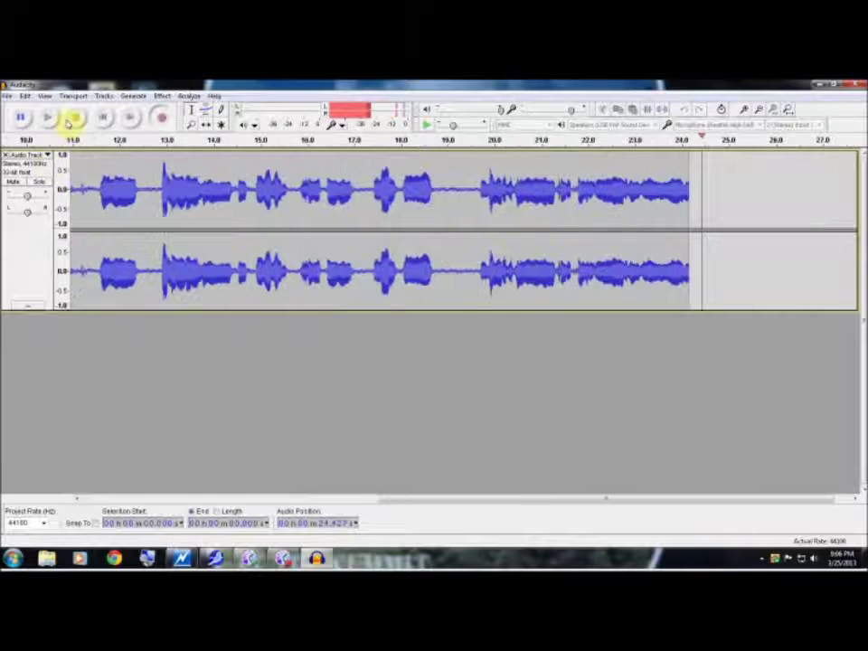
pyautogui.click(69, 122)
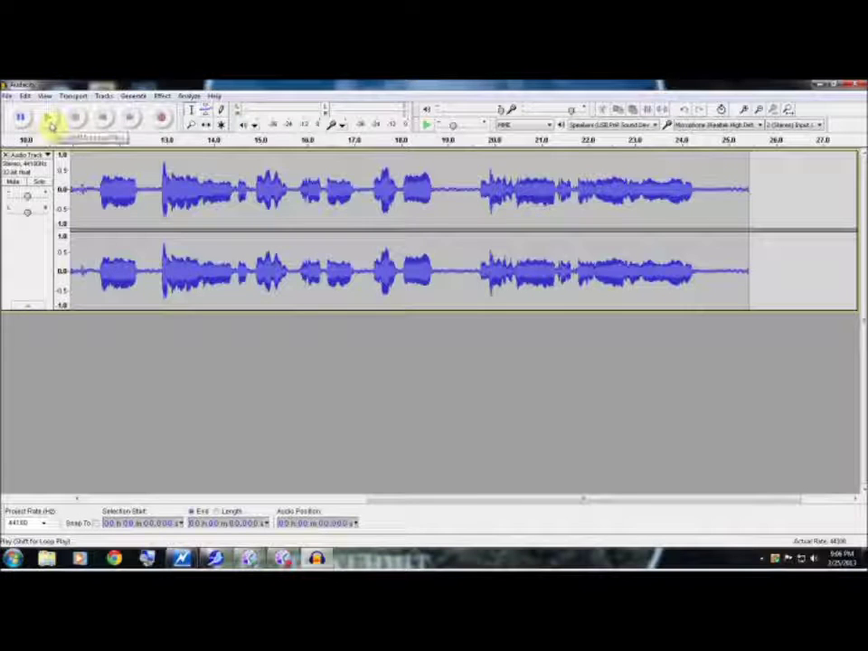
pyautogui.click(50, 122)
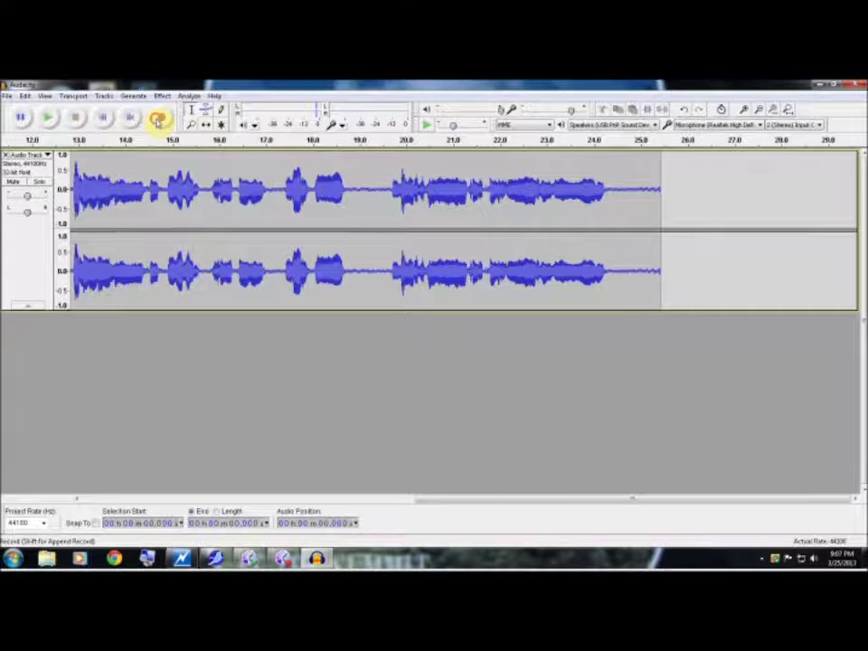
# Record a second stereo track about 26 seconds long alongside the first one and play both back.
pyautogui.click(157, 120)
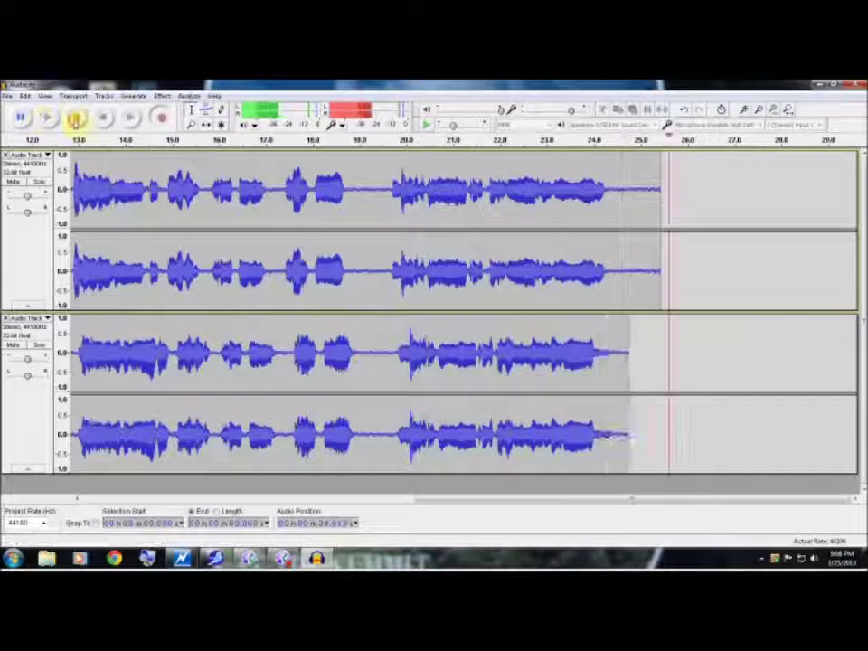
pyautogui.press('space')
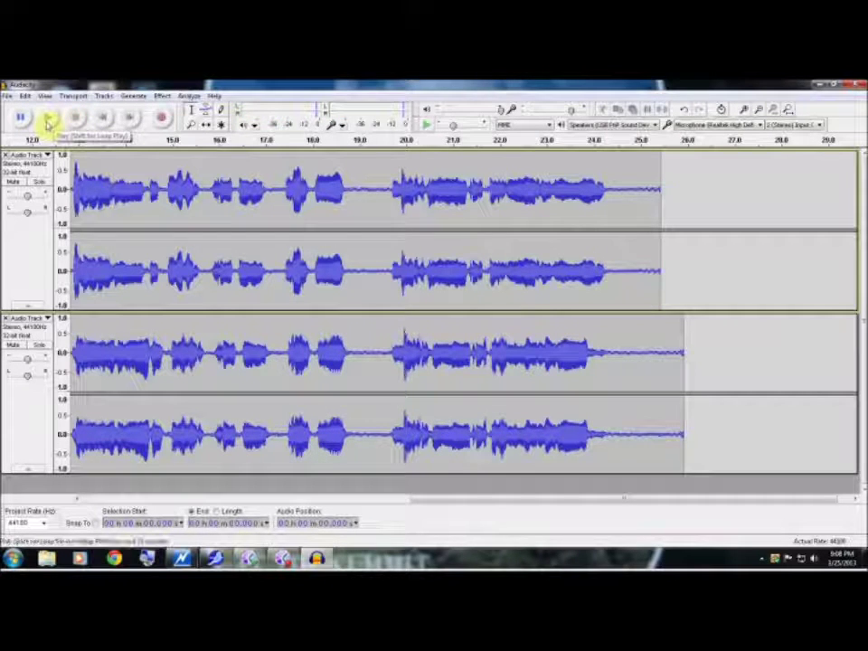
pyautogui.click(47, 122)
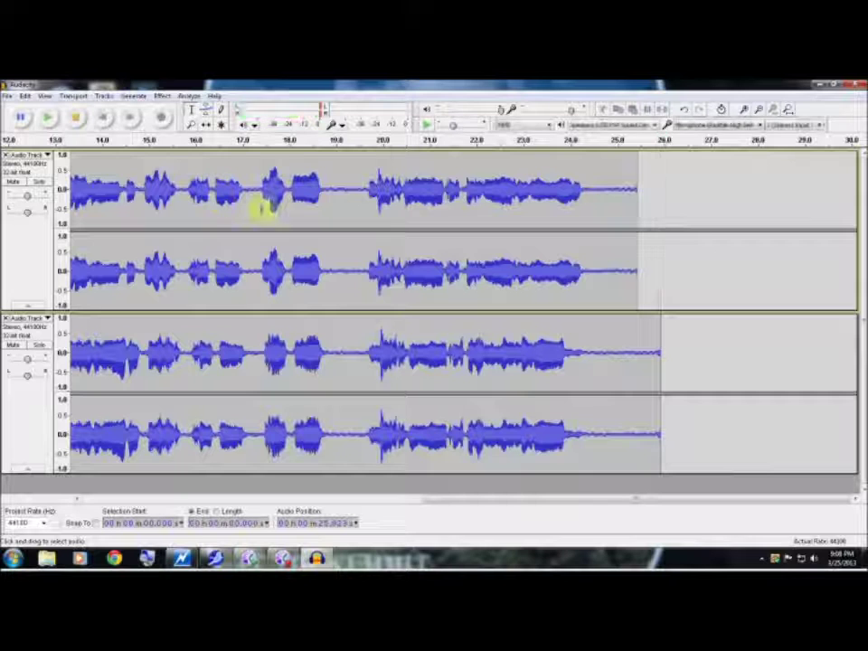
# Amplify the first track by -50 dB between about 0.906 s and 1.138 s to silence its early entry.
pyautogui.press('Home')
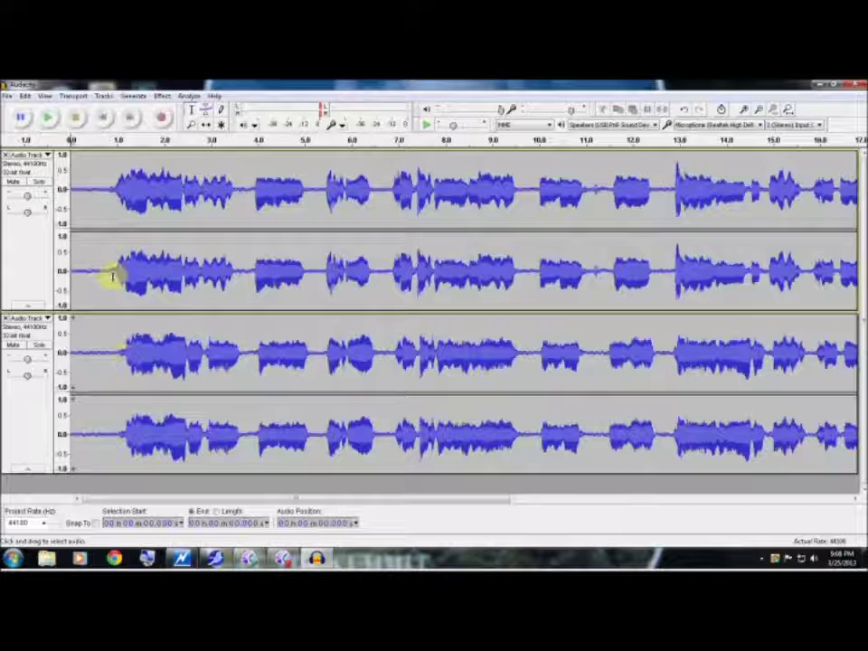
pyautogui.moveTo(112, 277); pyautogui.dragTo(120, 280)
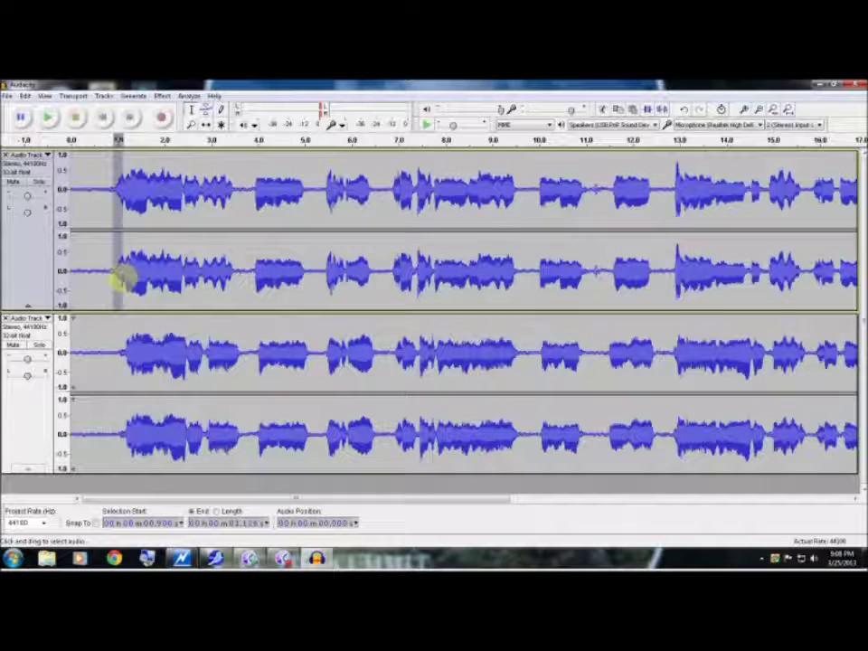
pyautogui.moveTo(120, 279); pyautogui.dragTo(123, 281)
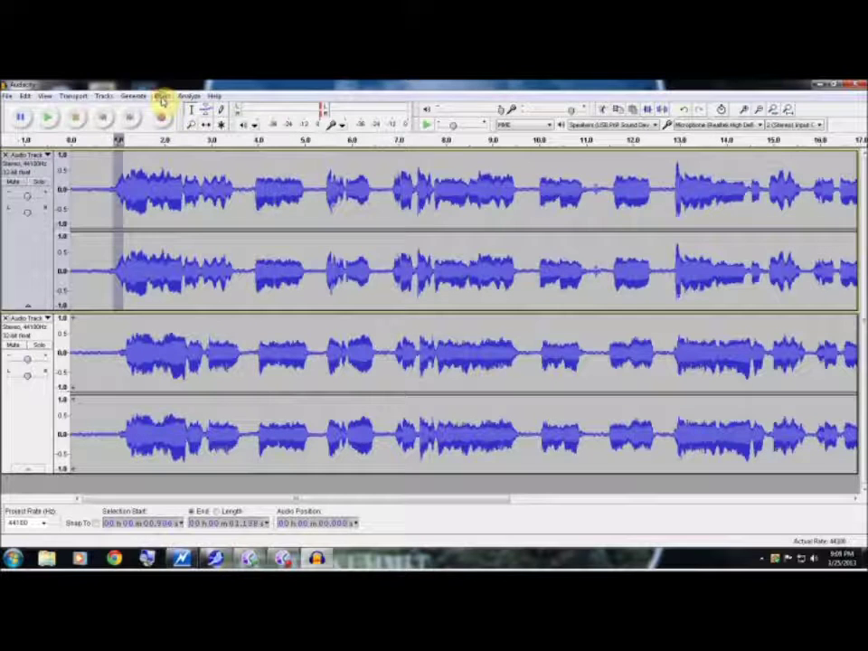
pyautogui.click(162, 97)
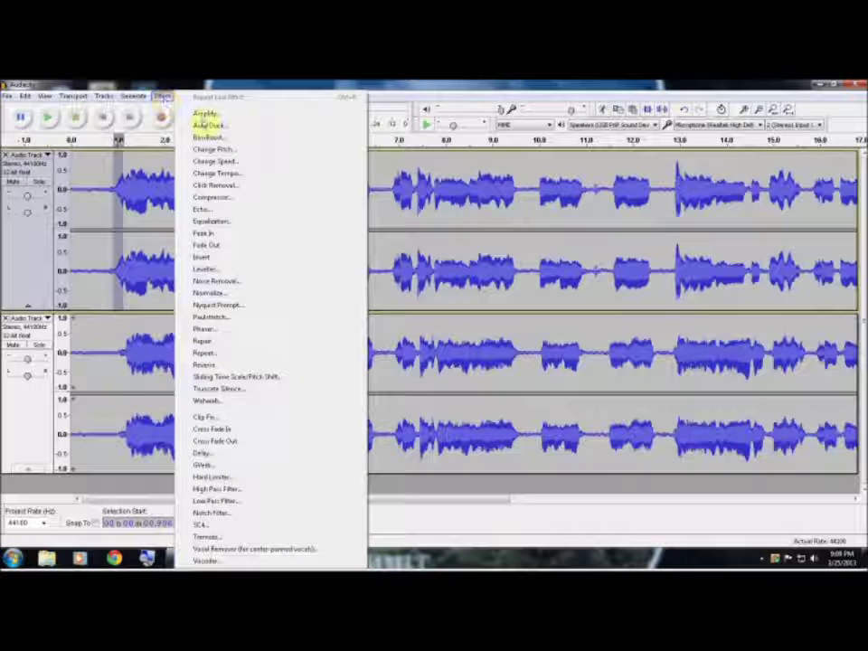
pyautogui.click(201, 114)
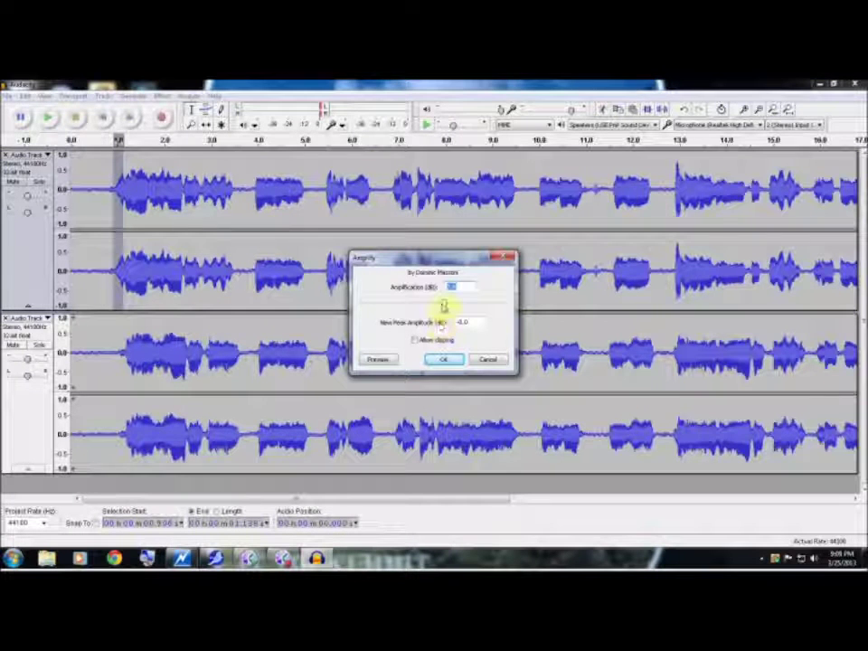
pyautogui.moveTo(442, 305); pyautogui.dragTo(355, 305)
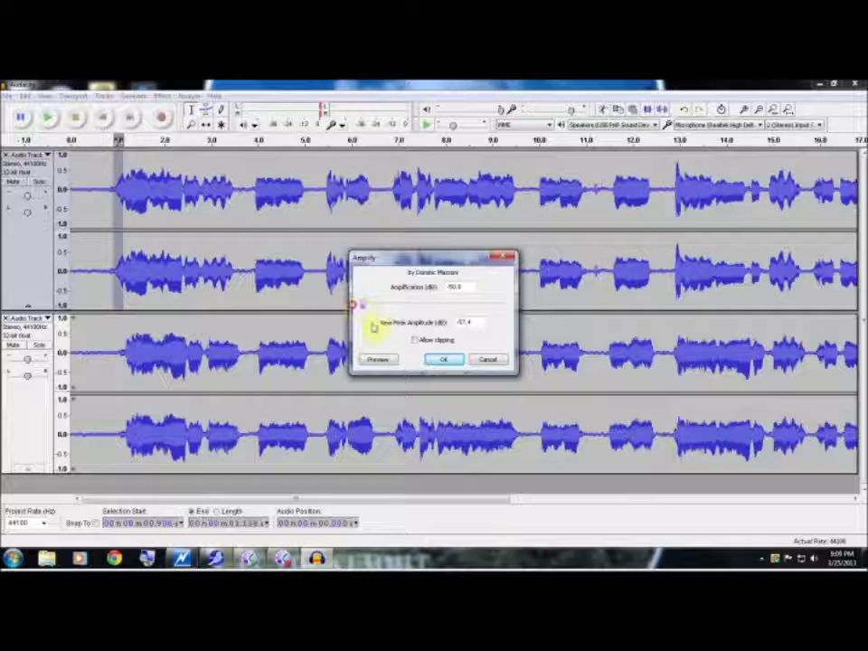
pyautogui.click(443, 360)
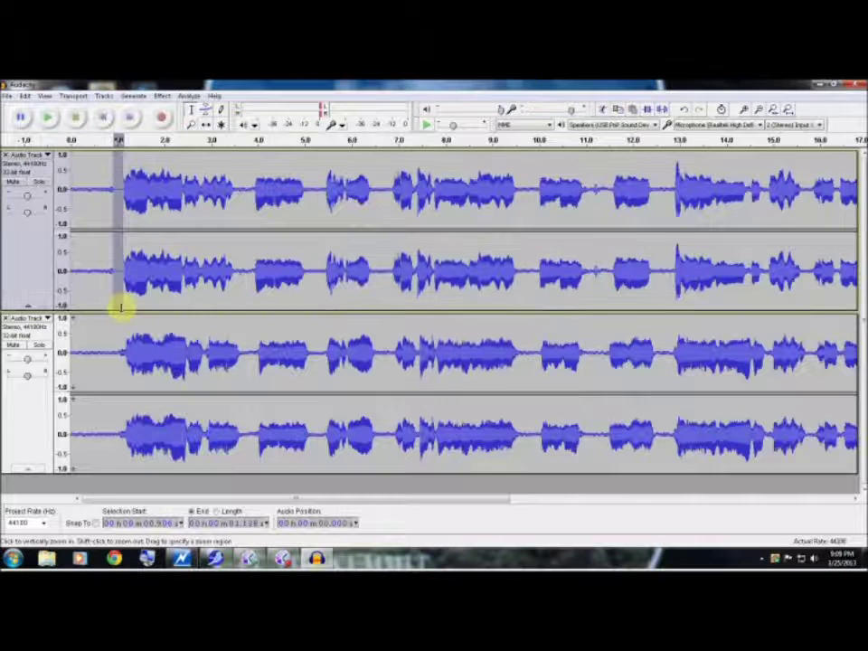
# Play both tracks from about 0.64 s to check the edited opening.
pyautogui.click(99, 283)
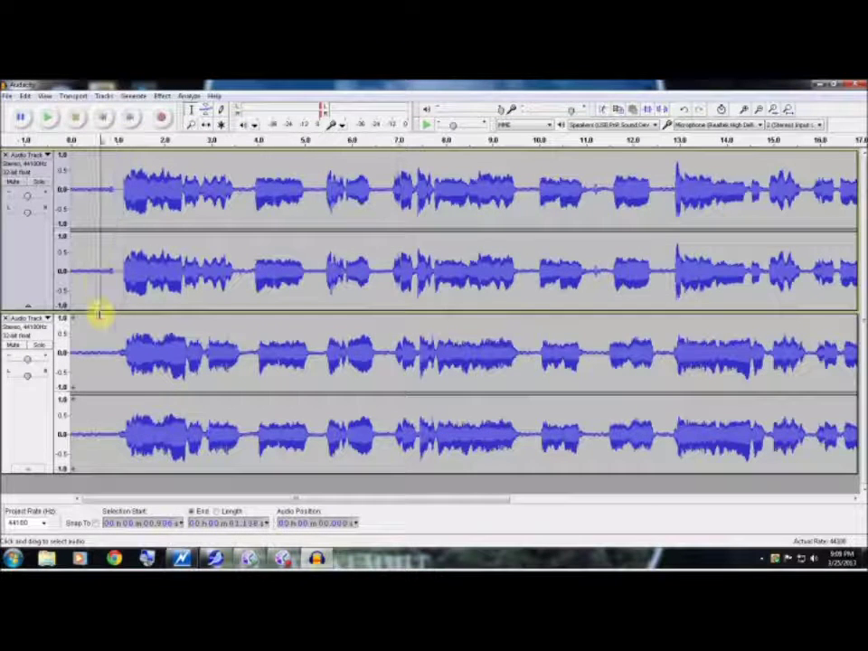
pyautogui.press('space')
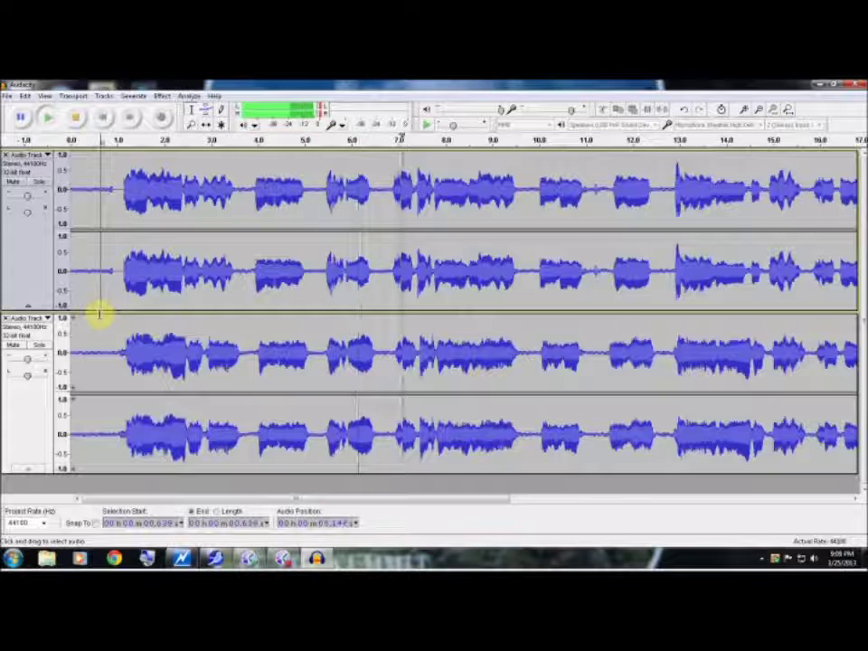
pyautogui.press('space')
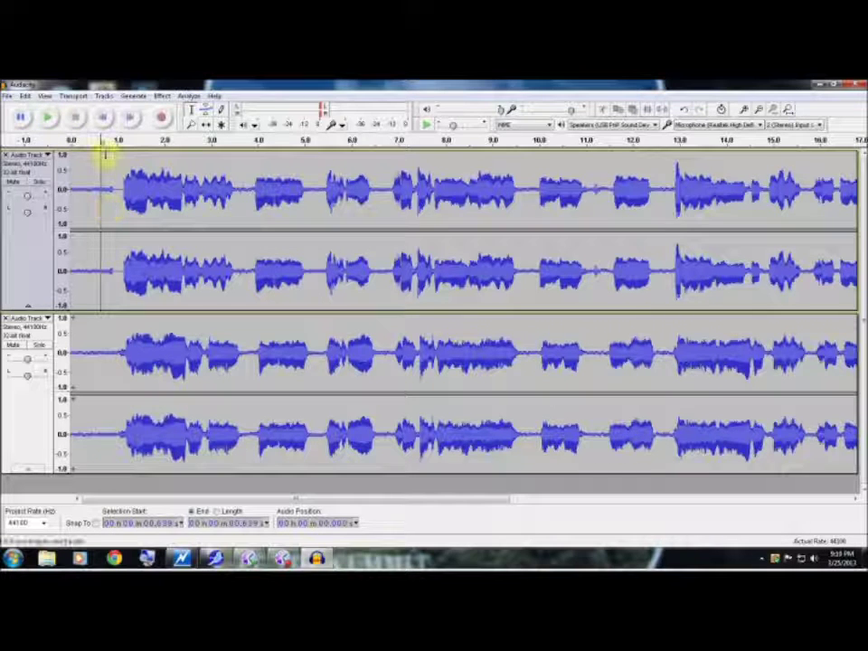
# Mix and render the two recorded tracks into a single stereo track.
pyautogui.click(104, 96)
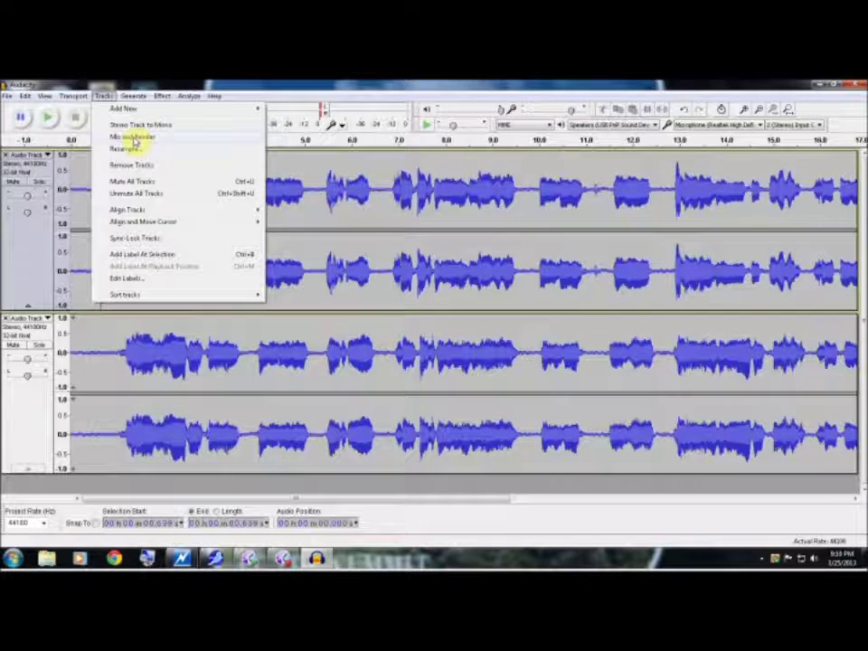
pyautogui.click(134, 137)
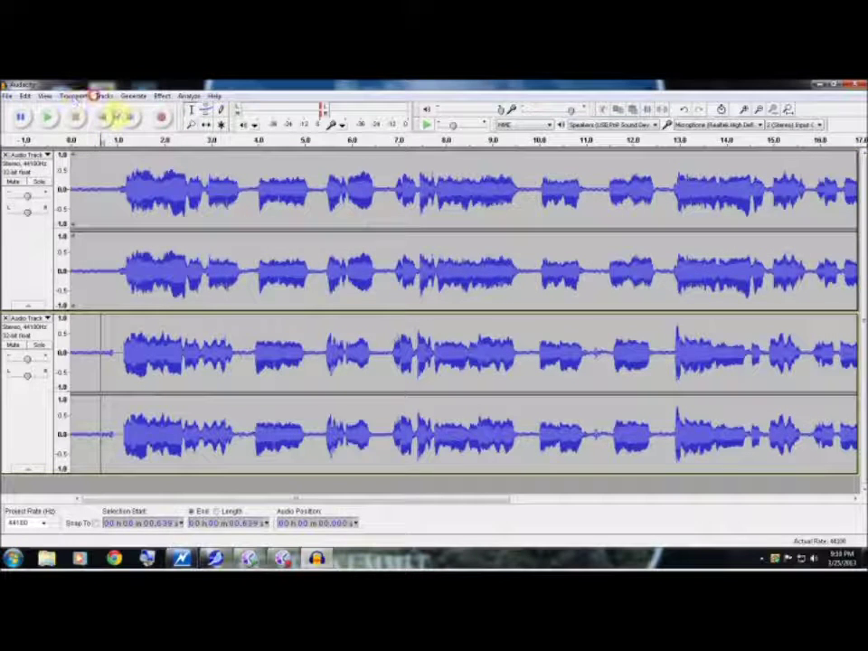
pyautogui.click(104, 96)
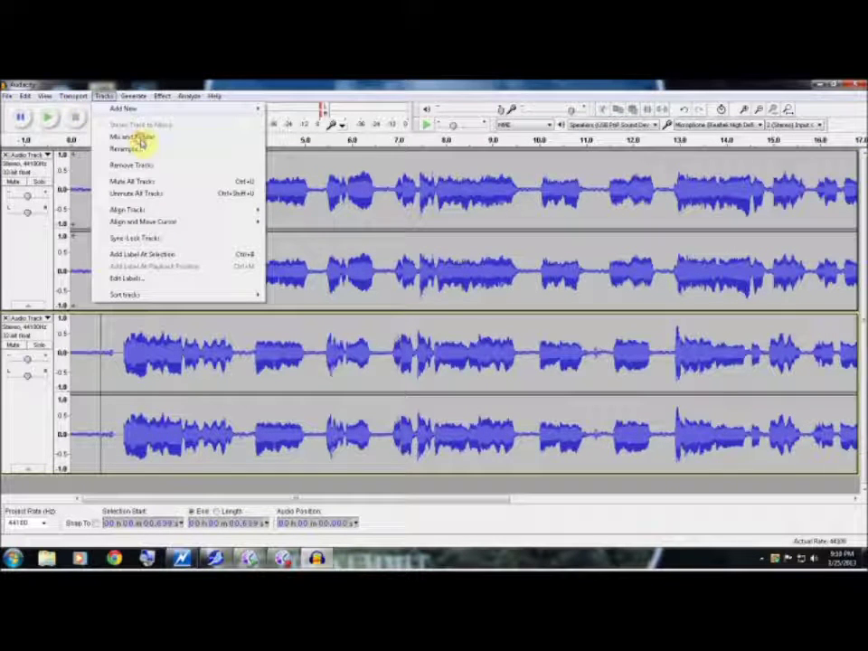
pyautogui.click(141, 137)
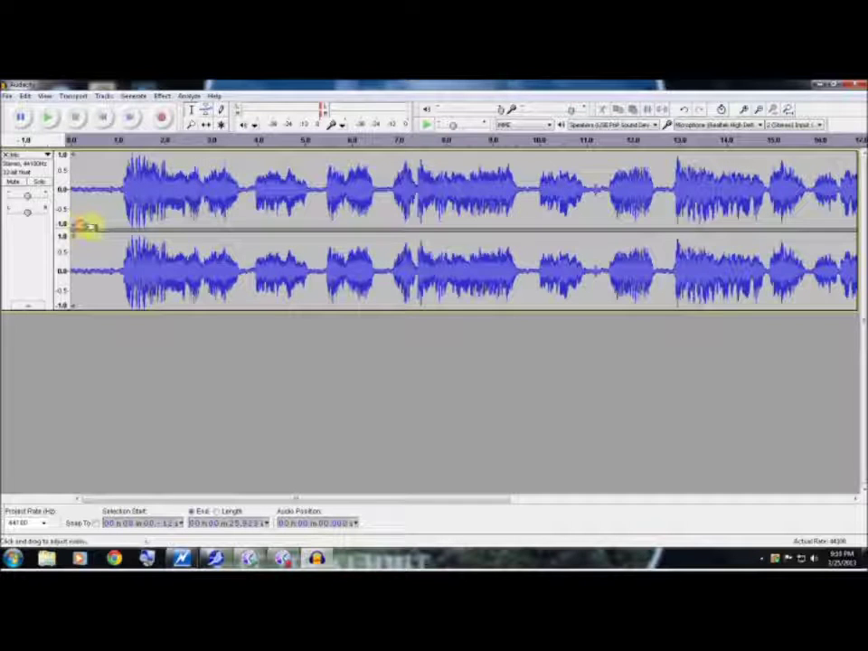
# Play the mixed track from about 0.23 s to check it.
pyautogui.click(85, 226)
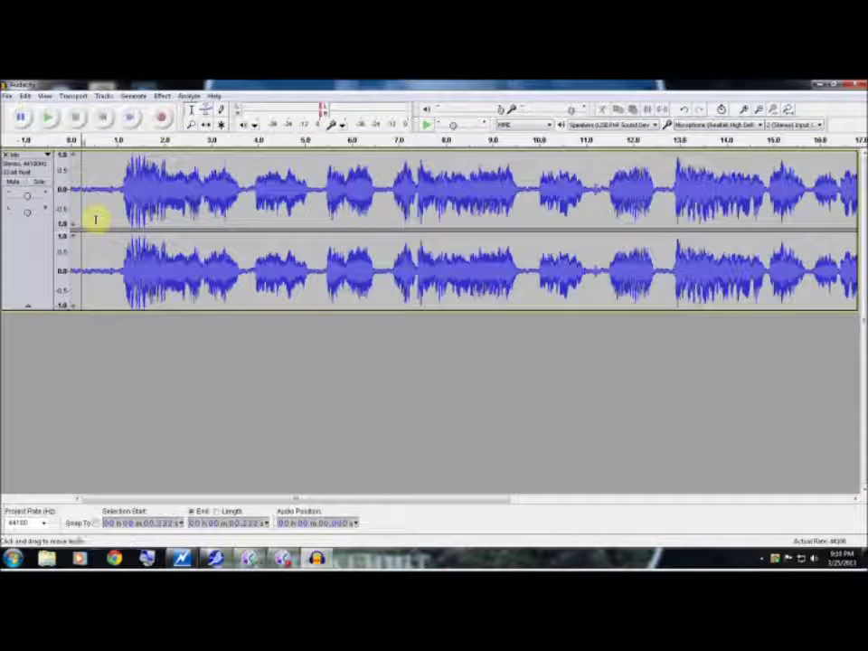
pyautogui.press('space')
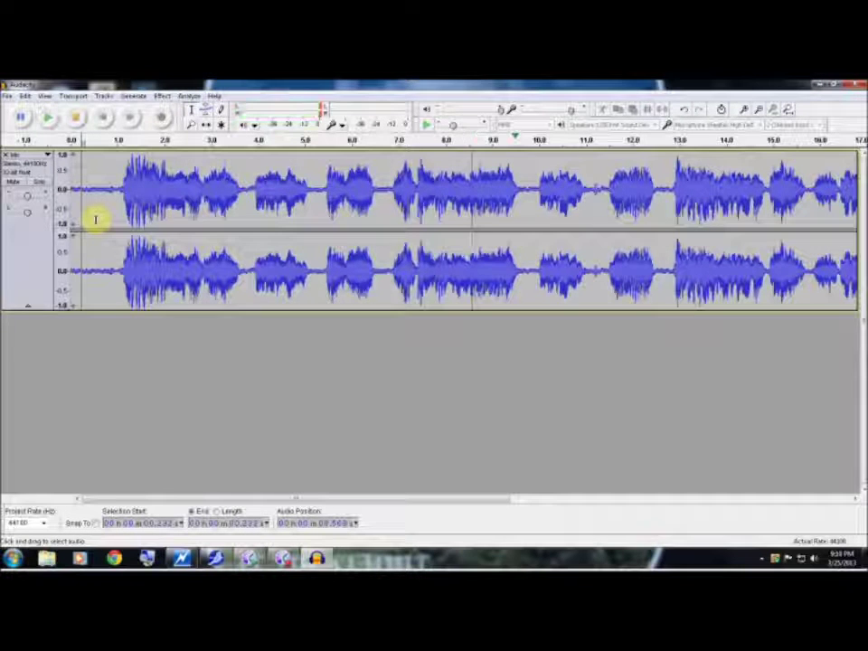
pyautogui.press('space')
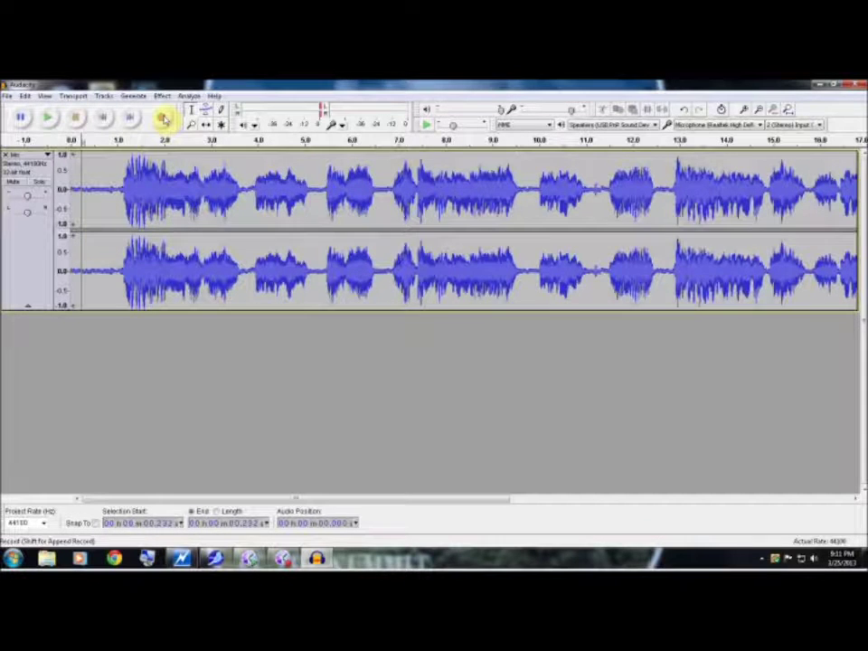
# Record another stereo track alongside the mix, starting at about 0.35 s and ending near 25.4 s, and briefly play both back.
pyautogui.click(86, 212)
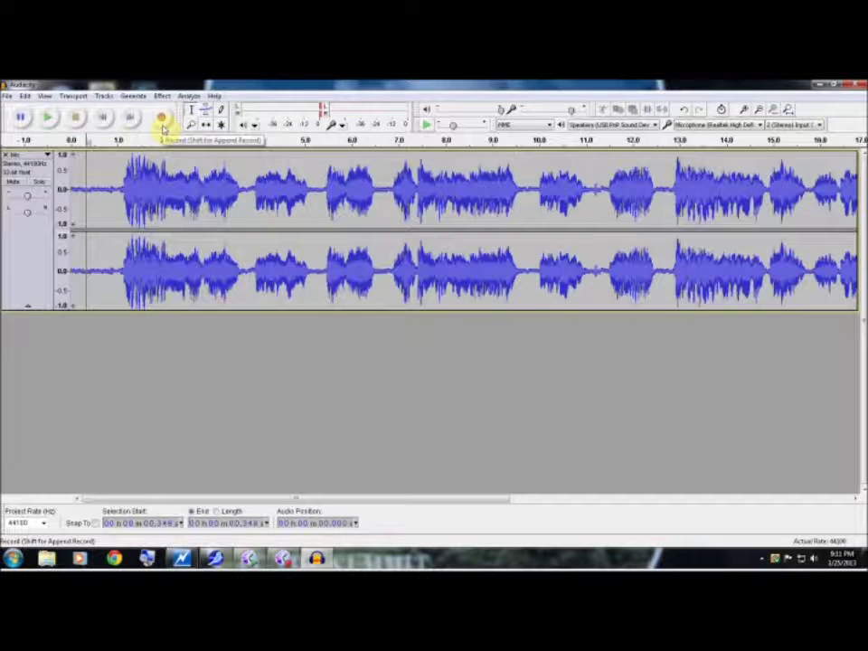
pyautogui.click(163, 125)
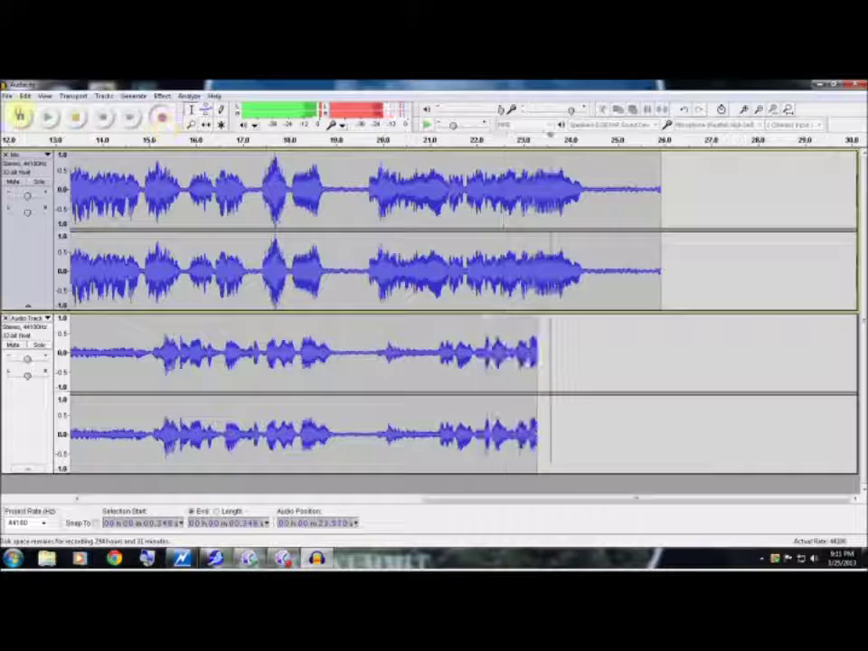
pyautogui.click(76, 119)
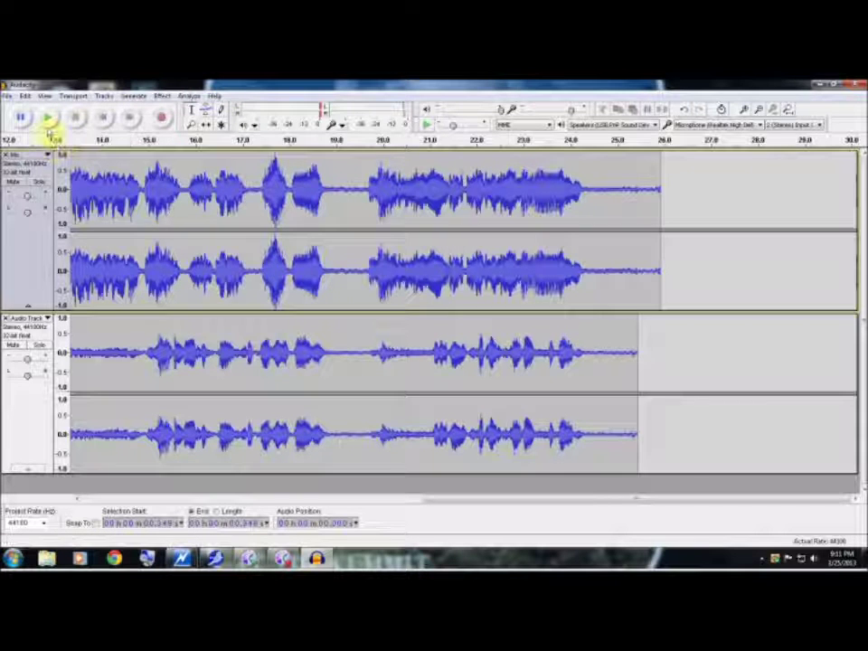
pyautogui.click(49, 123)
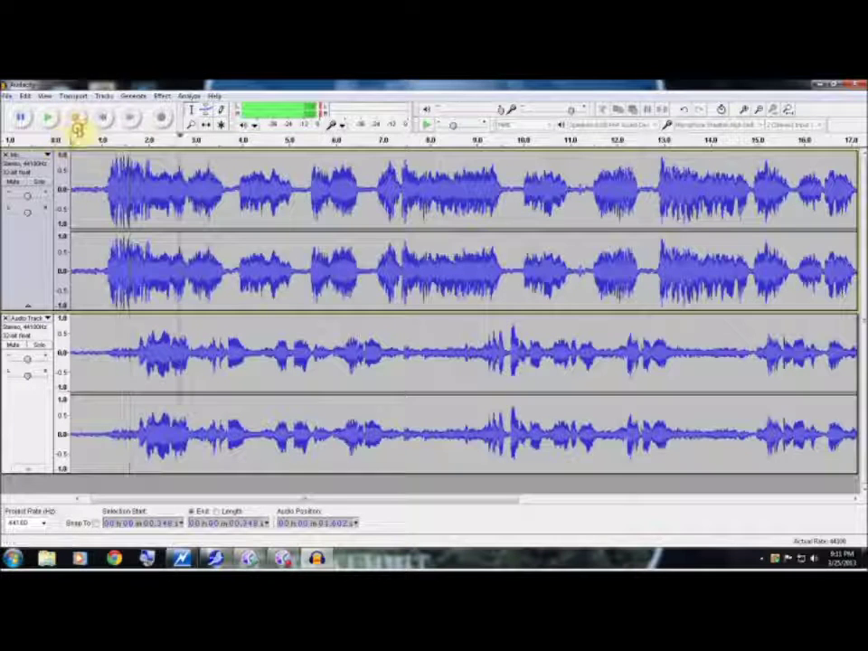
pyautogui.click(76, 125)
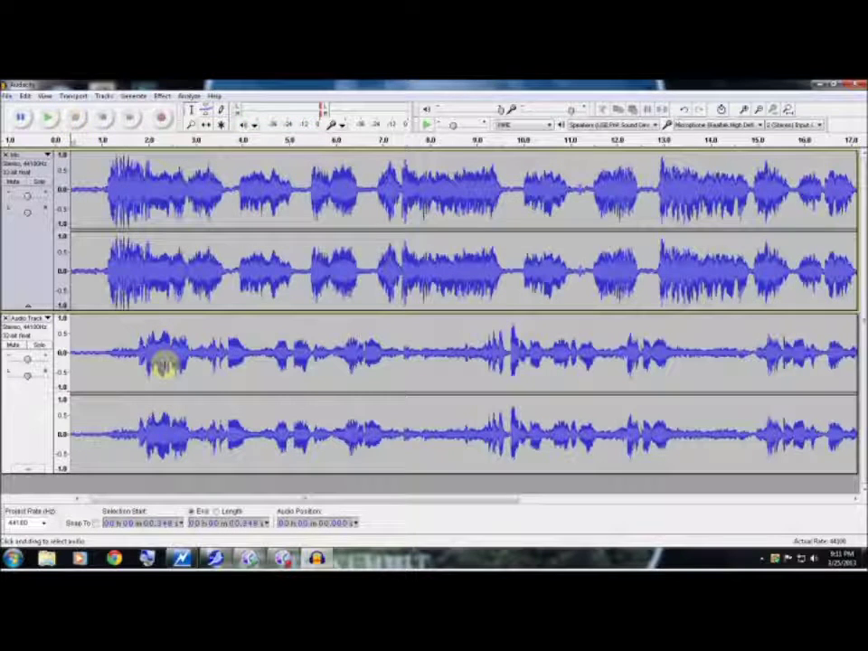
# Reduce the lower track's audio from about 1.45 s to 2.91 s by applying Amplify at -16.2 dB.
pyautogui.click(188, 360)
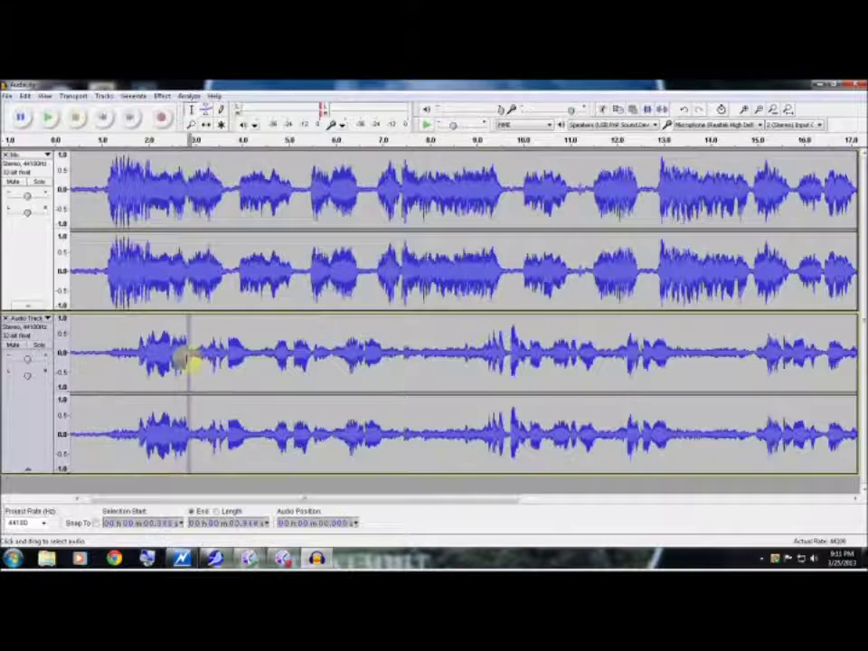
pyautogui.click(184, 360)
pyautogui.keyDown('shift'); pyautogui.click(127, 359); pyautogui.keyUp('shift')
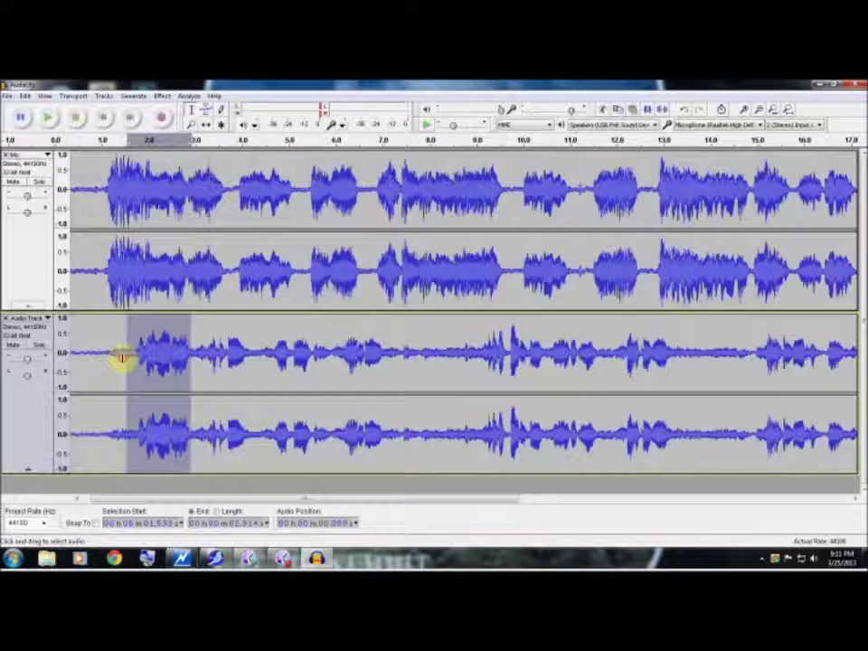
pyautogui.keyDown('shift'); pyautogui.click(122, 359); pyautogui.keyUp('shift')
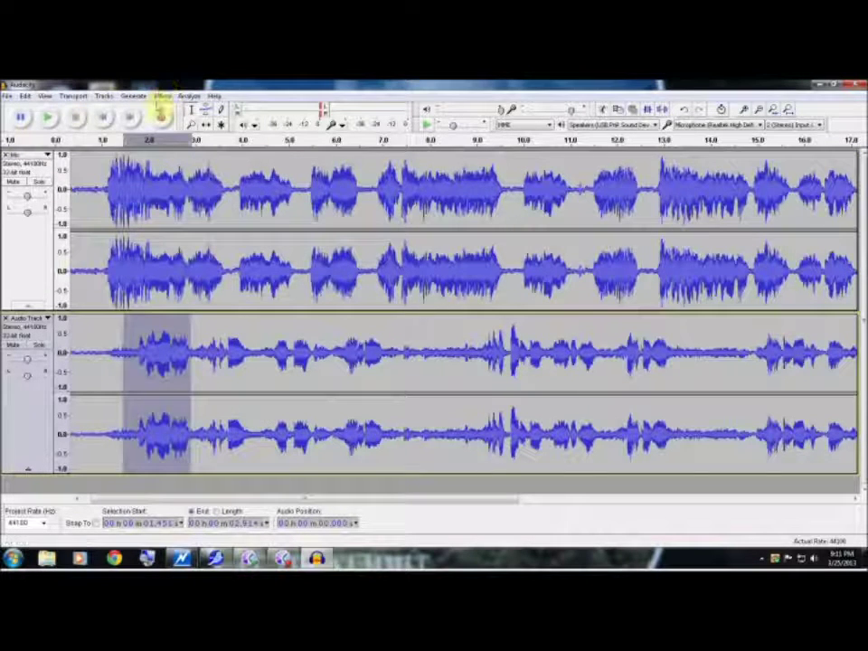
pyautogui.click(161, 95)
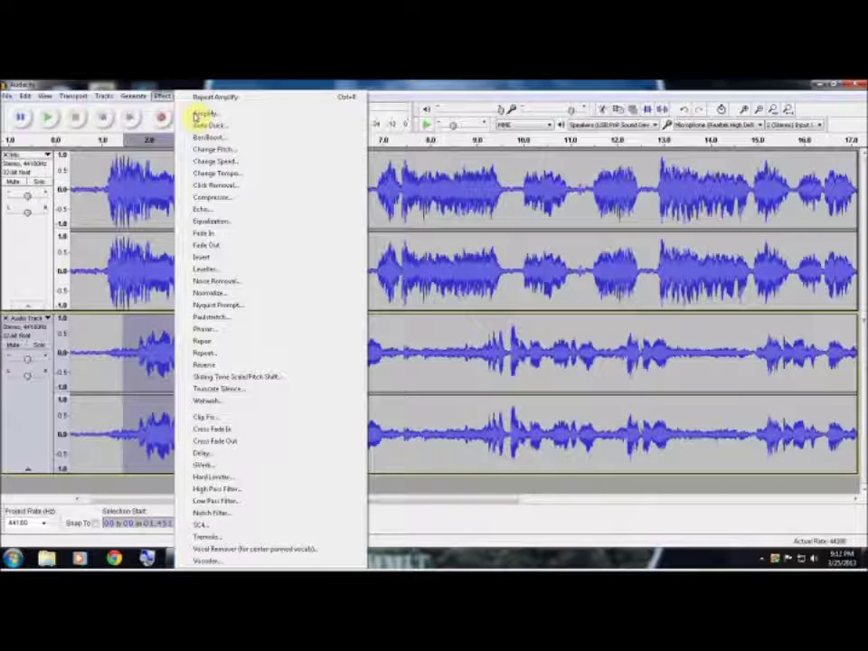
pyautogui.click(201, 115)
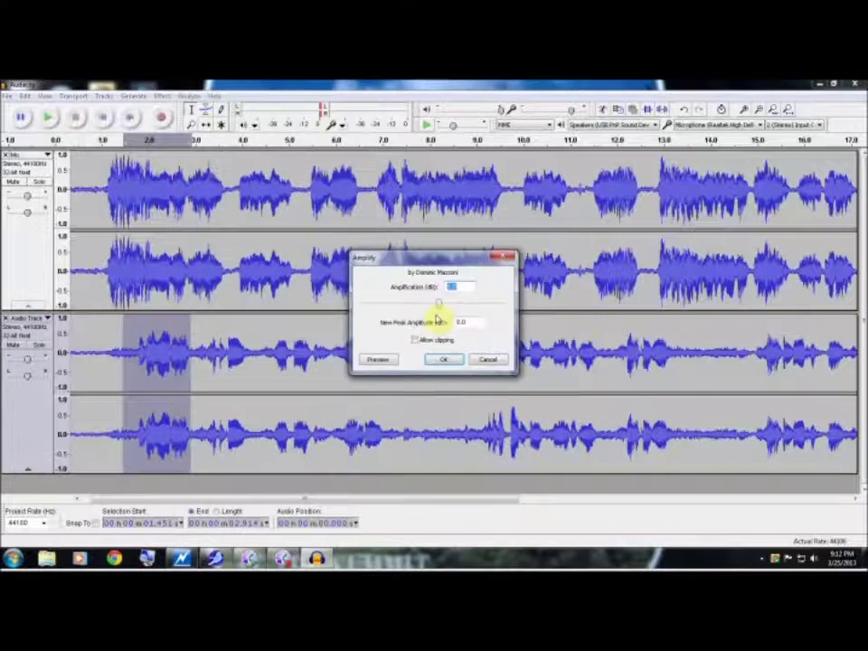
pyautogui.click(437, 306)
pyautogui.write('-50')
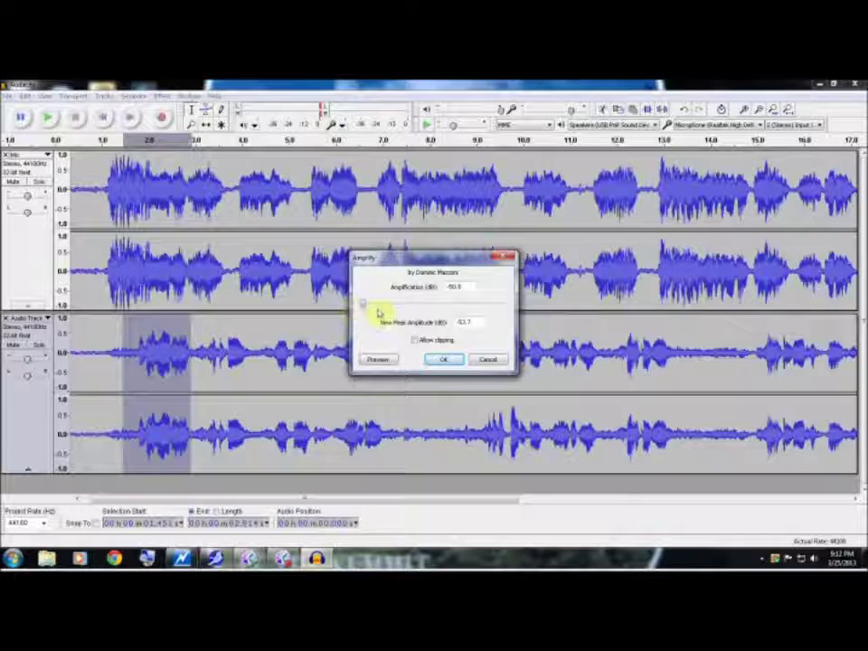
pyautogui.click(410, 301)
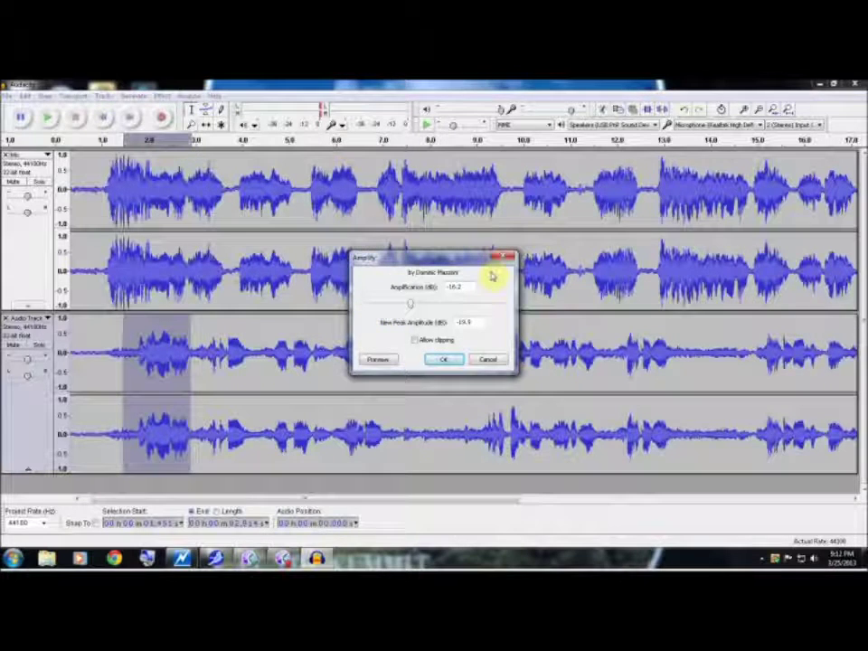
pyautogui.click(441, 359)
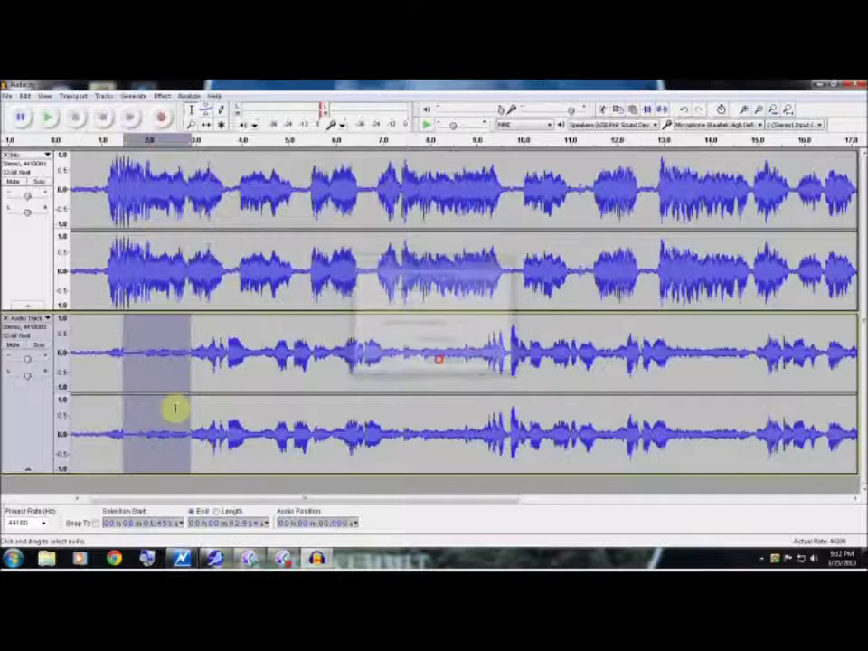
# Delete the stretches from about 1.85 to 2.51 s and from about 1.22 to 1.68 s in the lower track.
pyautogui.click(175, 408)
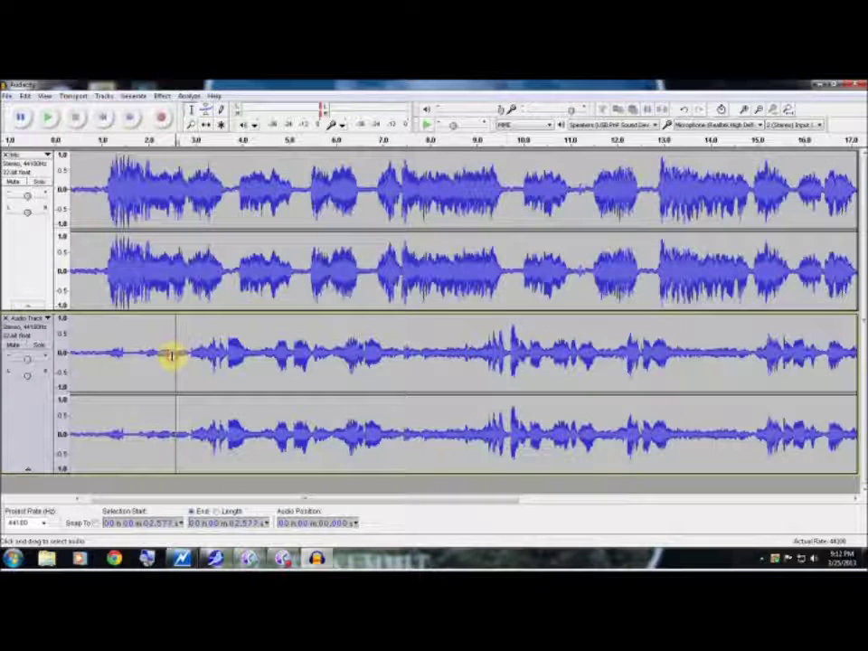
pyautogui.moveTo(172, 355); pyautogui.dragTo(151, 359)
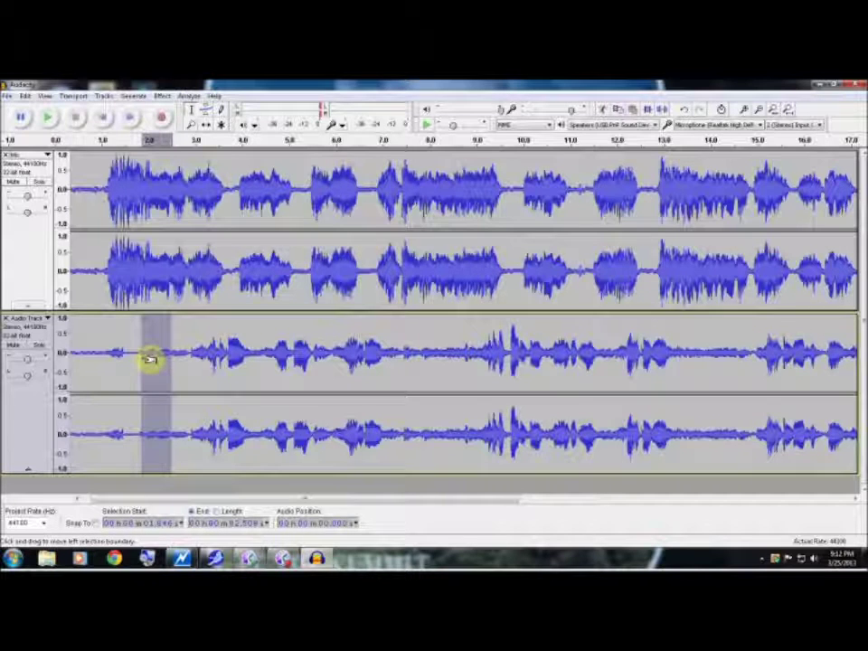
pyautogui.press('Delete')
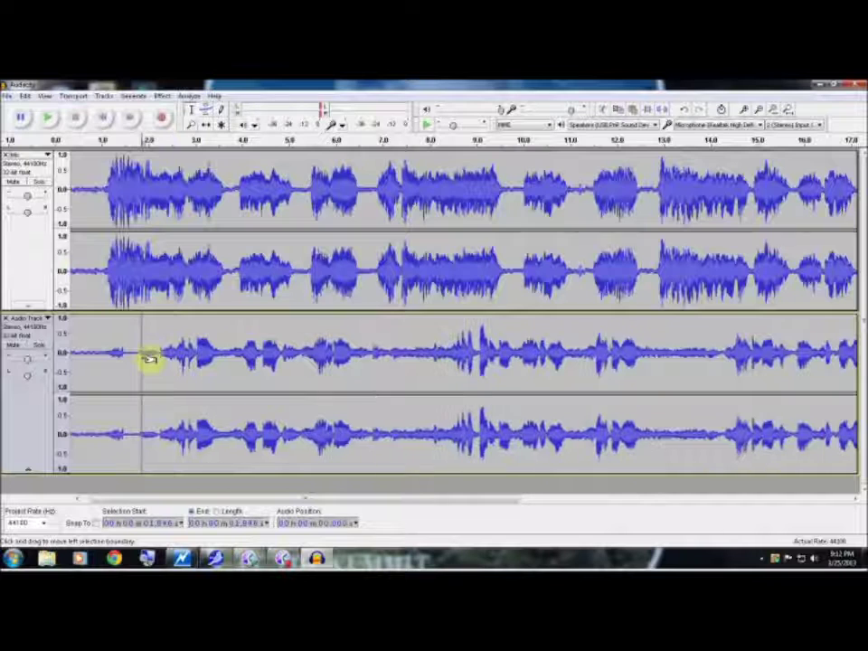
pyautogui.click(133, 361)
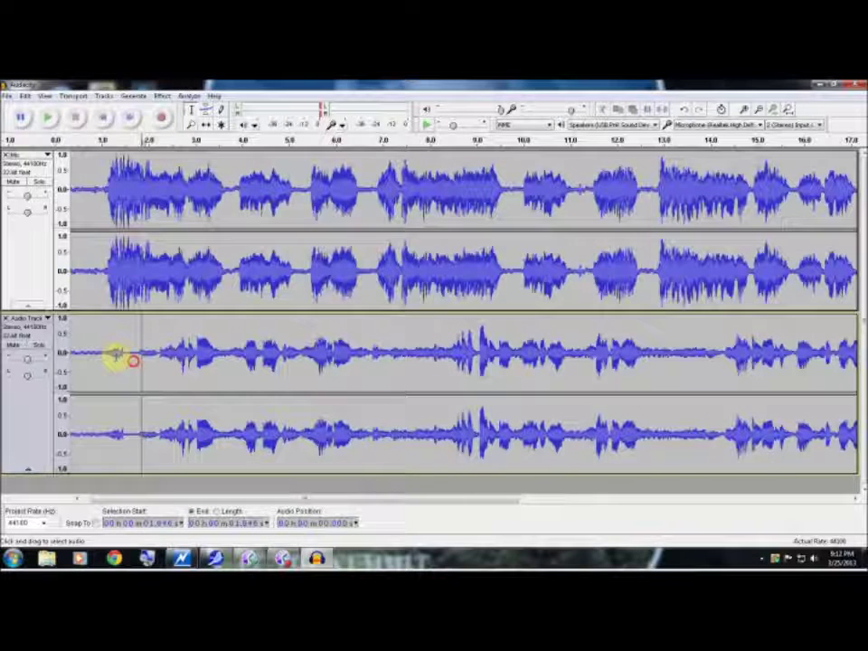
pyautogui.moveTo(115, 354); pyautogui.dragTo(113, 356)
pyautogui.press('Delete')
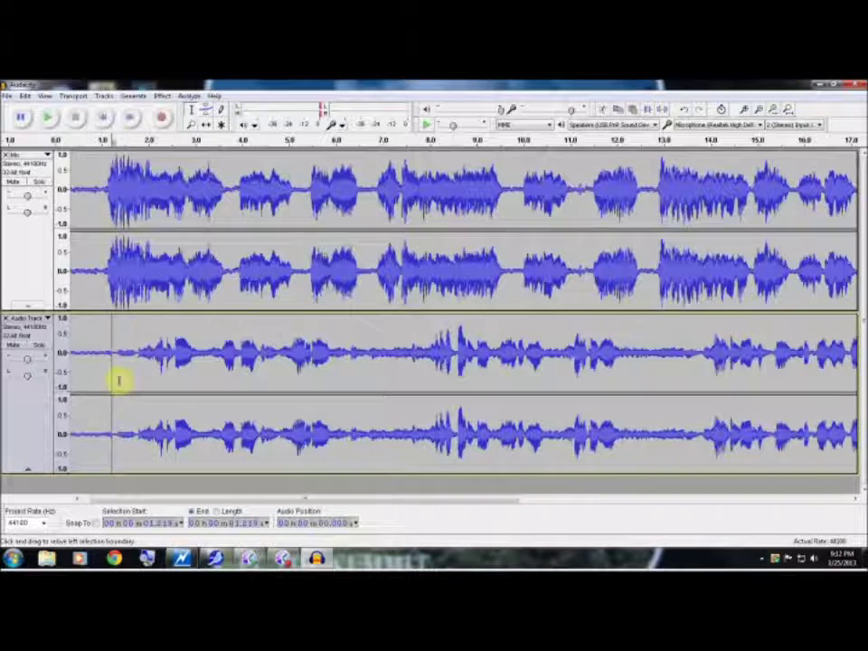
# Play both tracks from about 1.01 s to check their alignment.
pyautogui.click(103, 351)
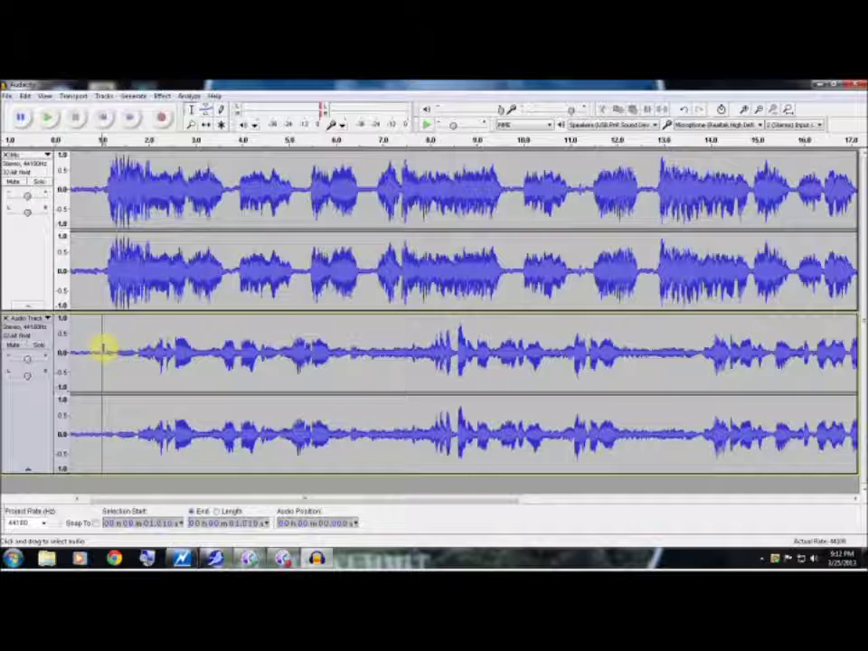
pyautogui.press('space')
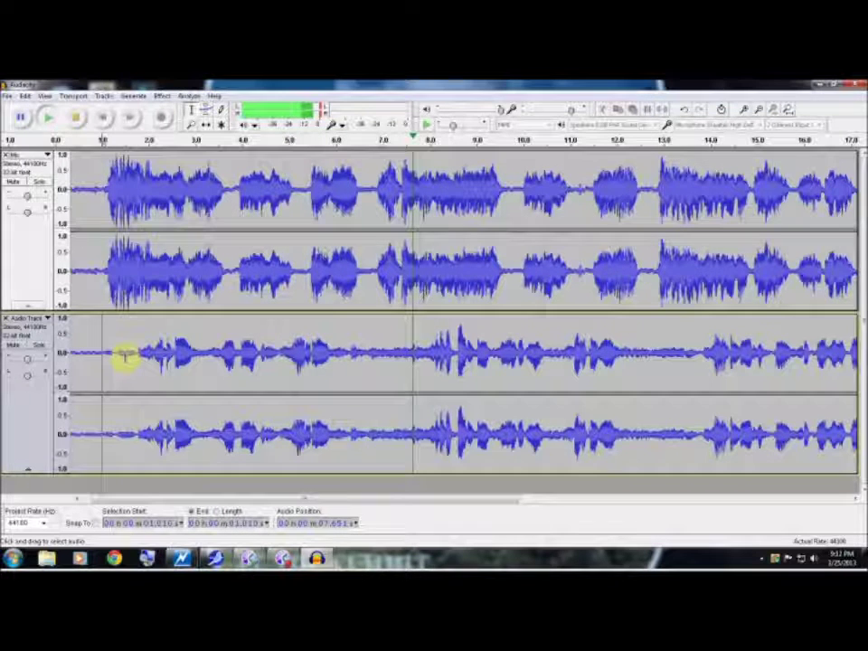
pyautogui.press('space')
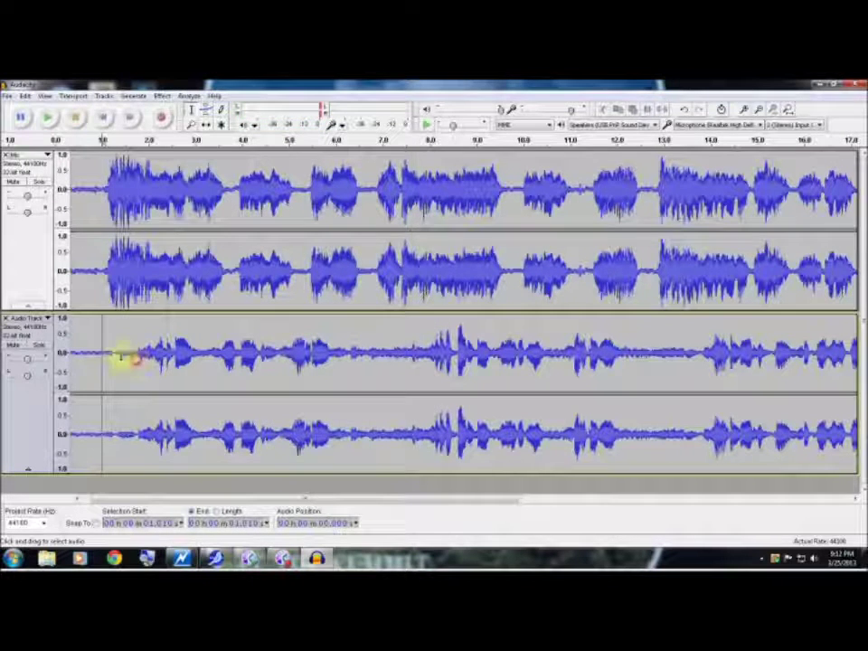
# Delete the lower track's quiet stretch starting with about 1.06 to 1.74 s and briefly play both tracks.
pyautogui.moveTo(135, 357); pyautogui.dragTo(105, 357)
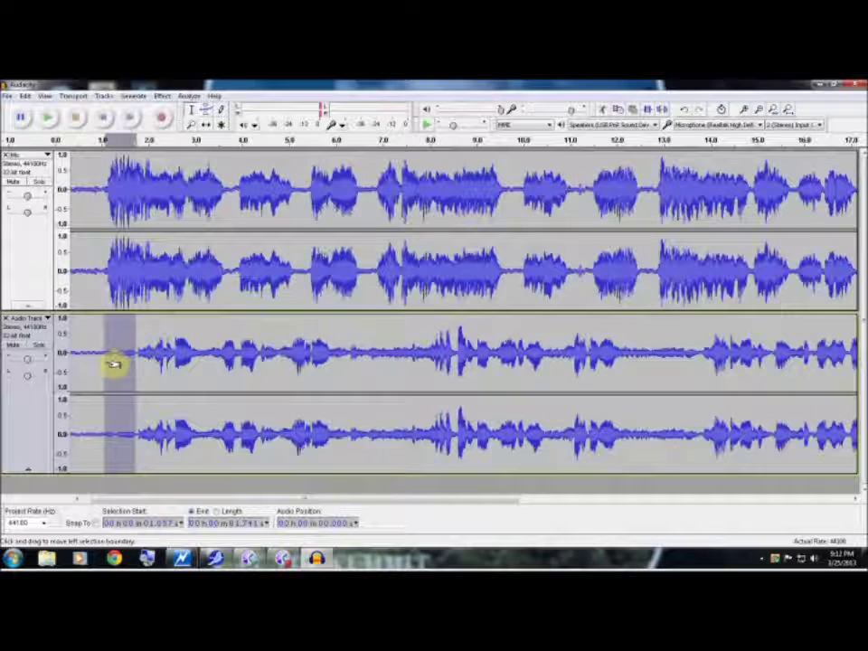
pyautogui.press('Delete')
pyautogui.press('space')
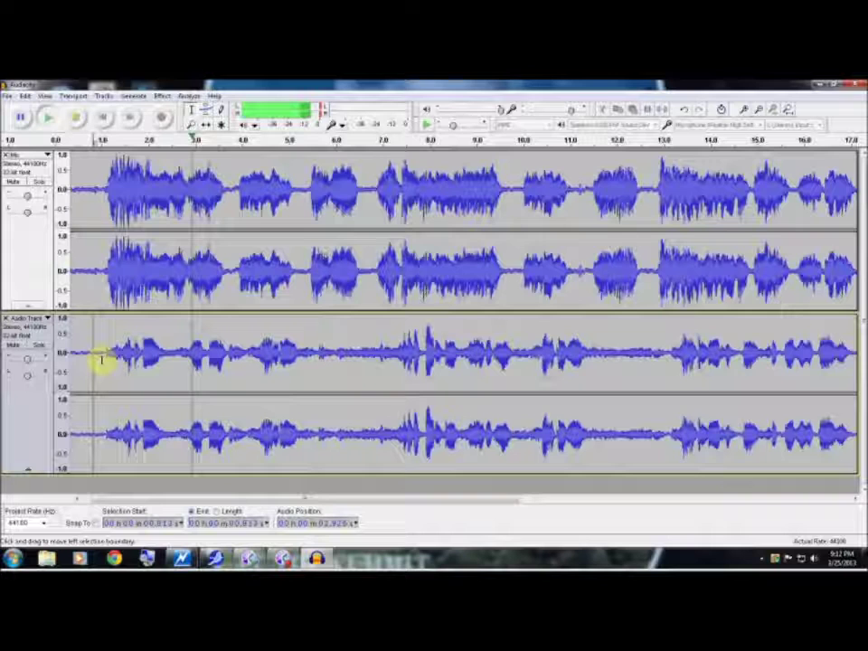
pyautogui.press('space')
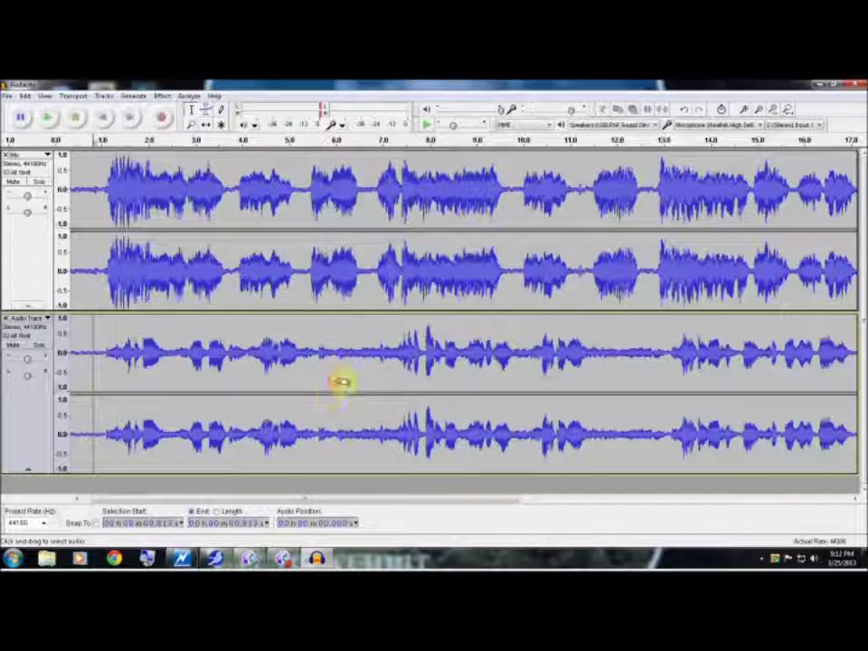
# Undo the deletions, the Amplify change and the recording of the lower track, back to the single mixed track.
pyautogui.click(336, 382)
pyautogui.click(339, 382)
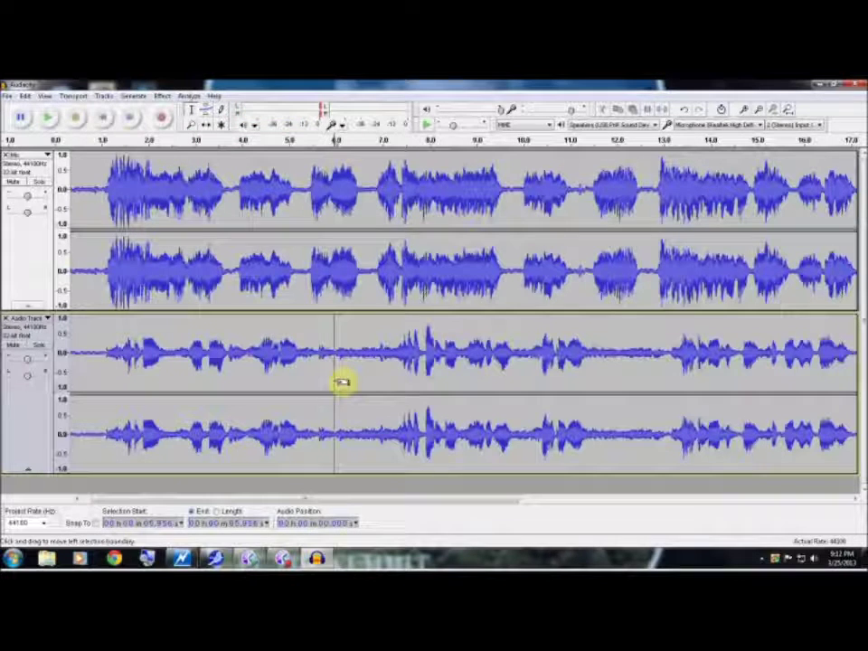
pyautogui.hotkey('ctrl', 'z')
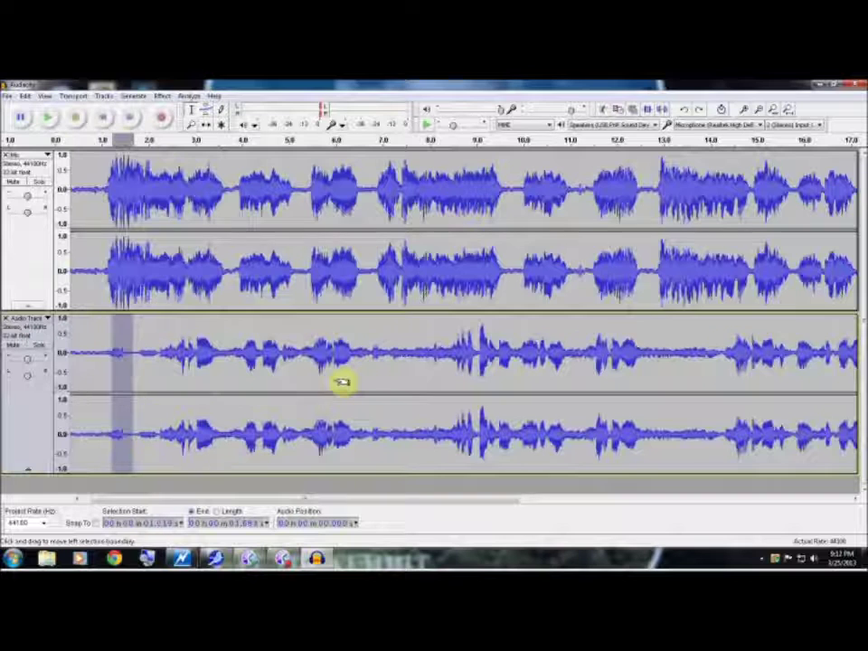
pyautogui.hotkey('ctrl', 'z')
pyautogui.hotkey('ctrl', 'z')
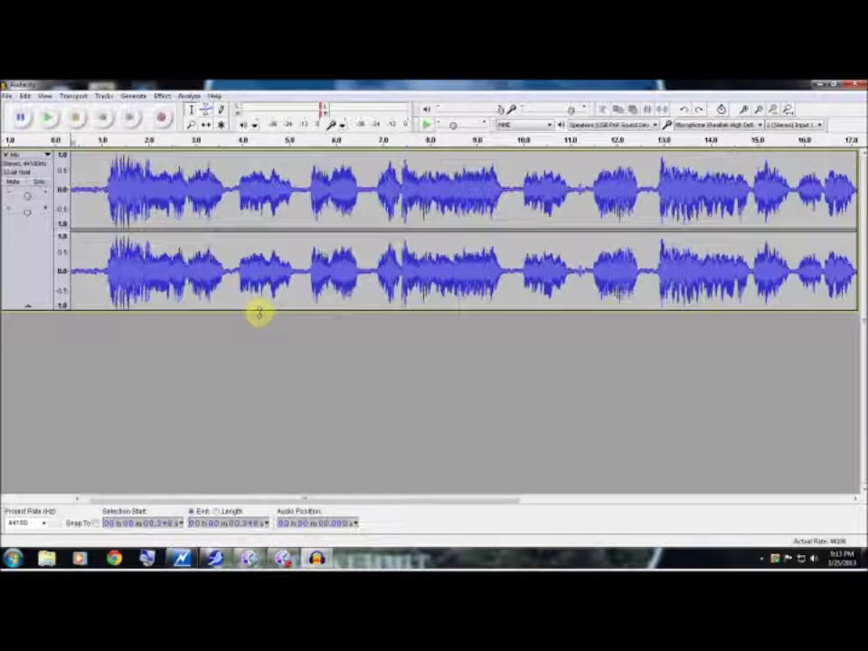
# Open the MP3 export dialog for the mix, browse to the DAY (F:) drive, and close it without exporting.
pyautogui.click(9, 96)
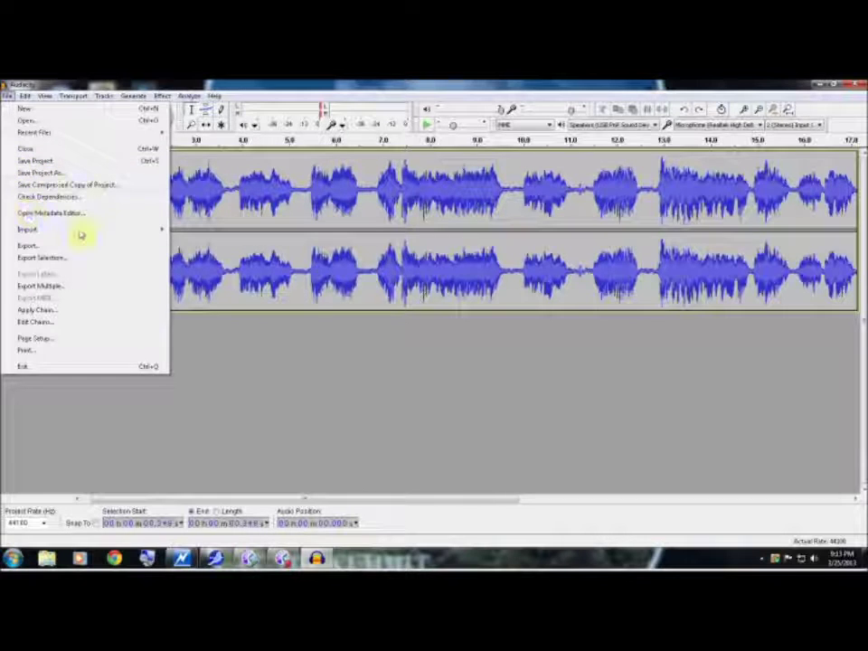
pyautogui.moveTo(79, 235)
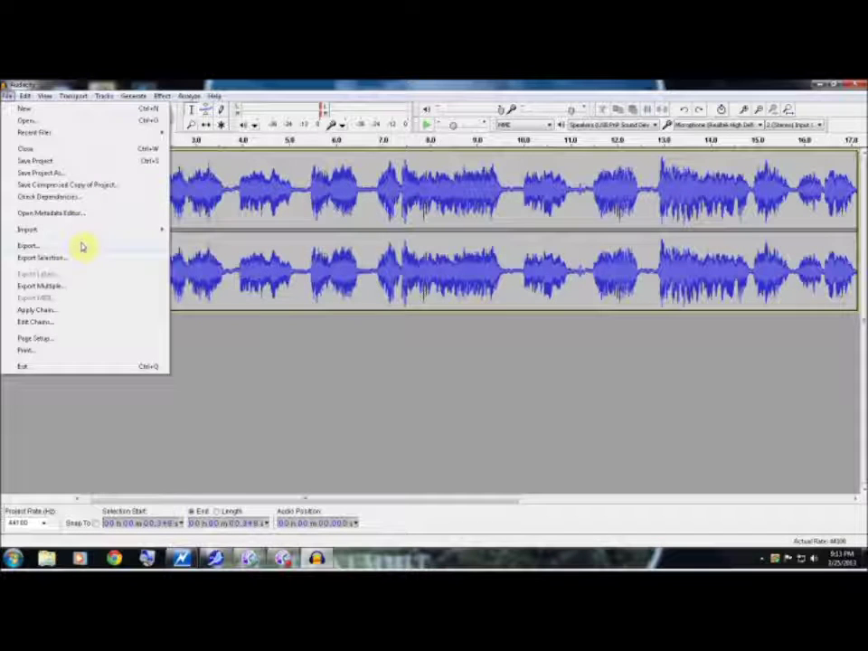
pyautogui.click(81, 246)
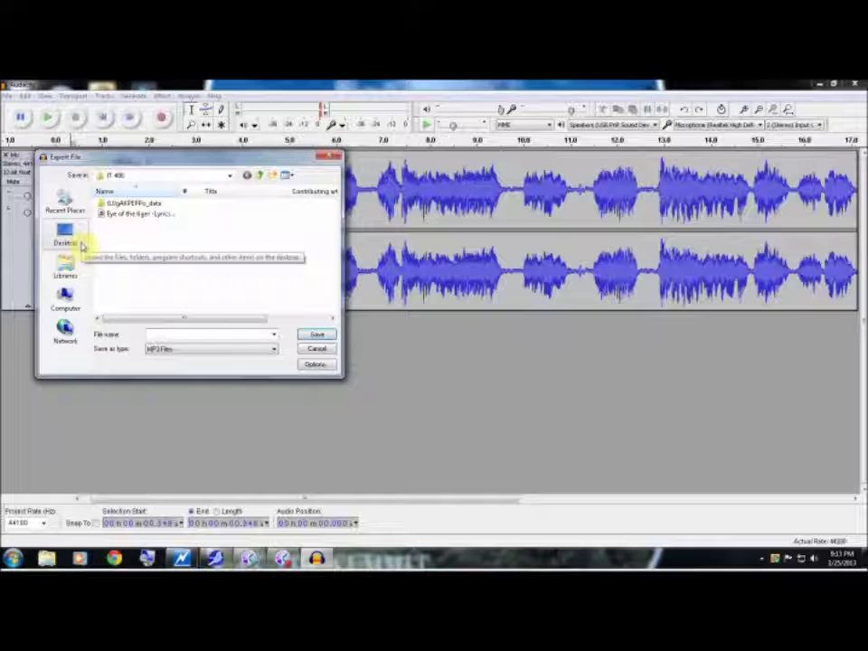
pyautogui.click(181, 338)
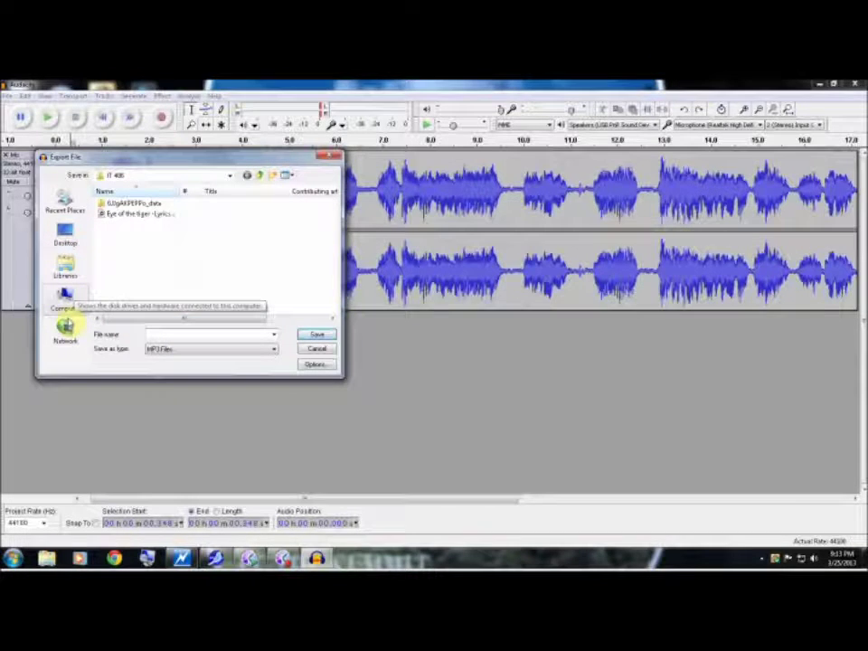
pyautogui.click(67, 308)
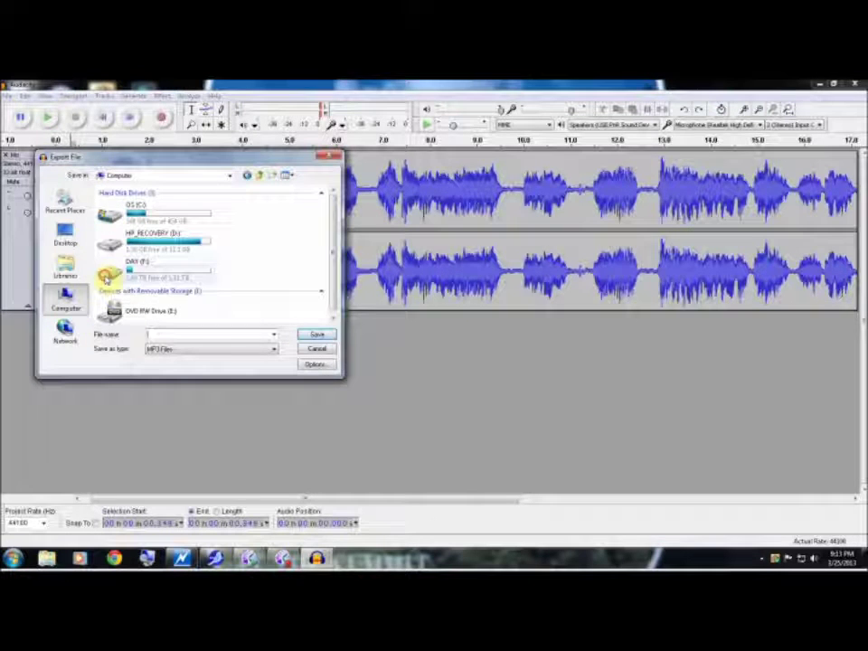
pyautogui.click(111, 275)
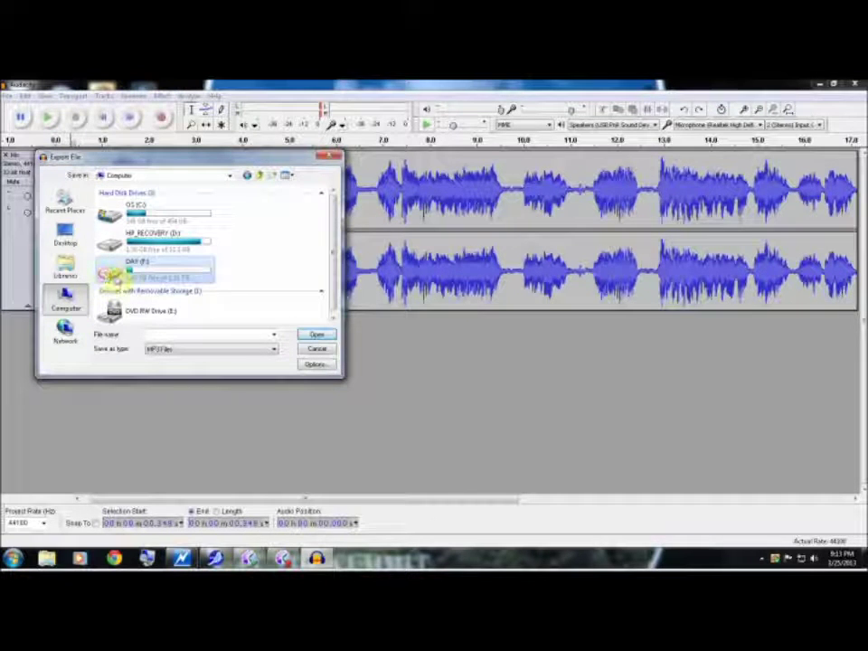
pyautogui.doubleClick(112, 273)
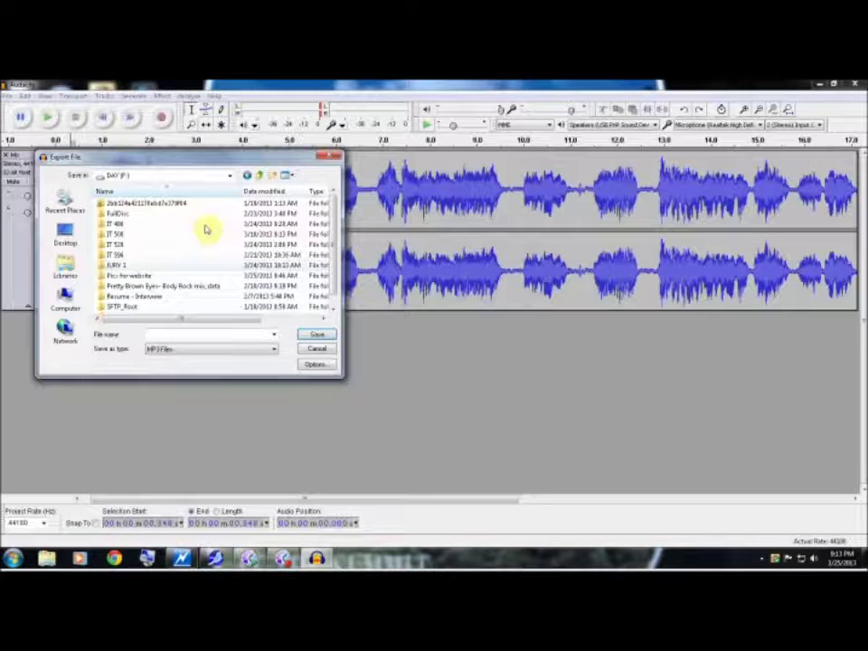
pyautogui.click(330, 159)
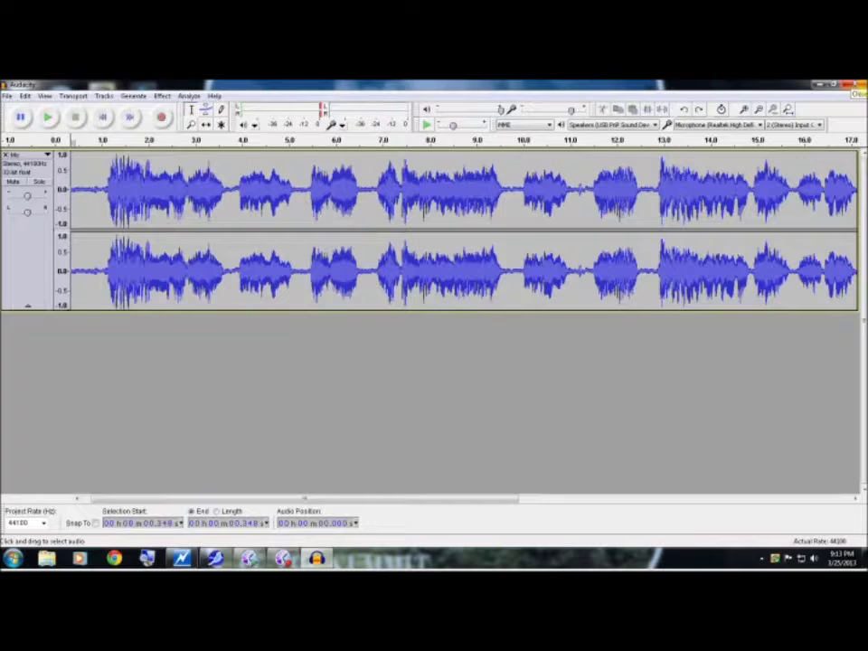
# Close Audacity without saving the project's changes.
pyautogui.click(856, 85)
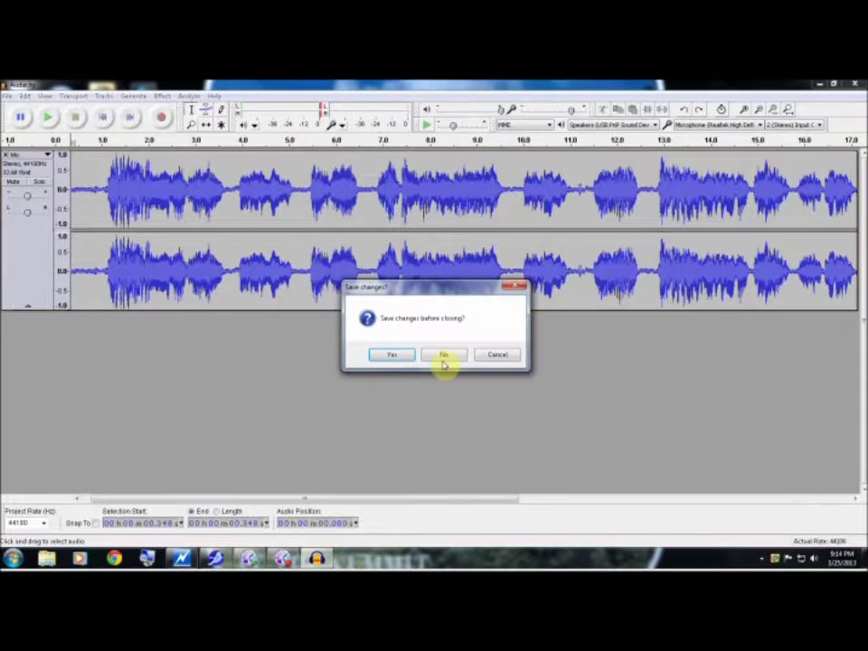
pyautogui.click(441, 356)
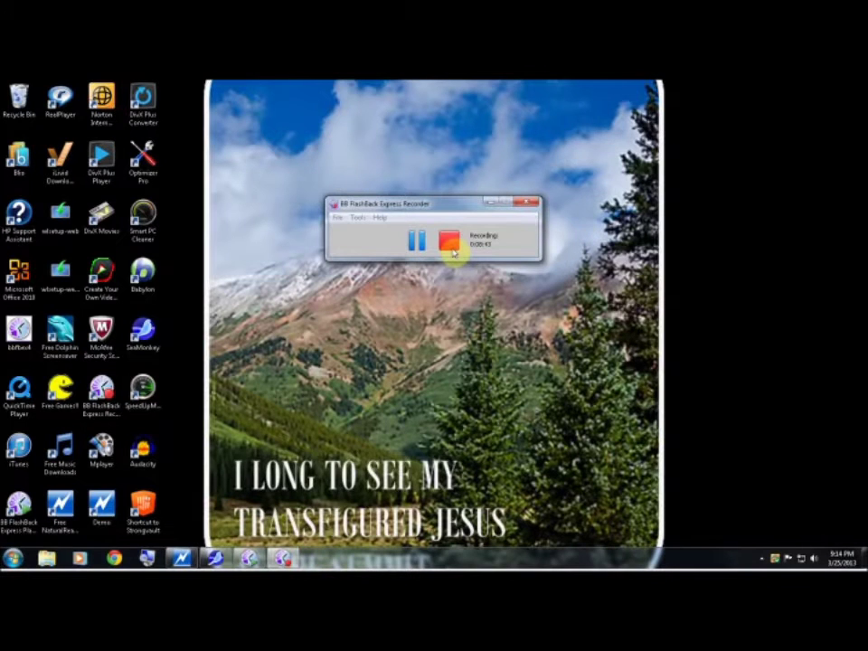